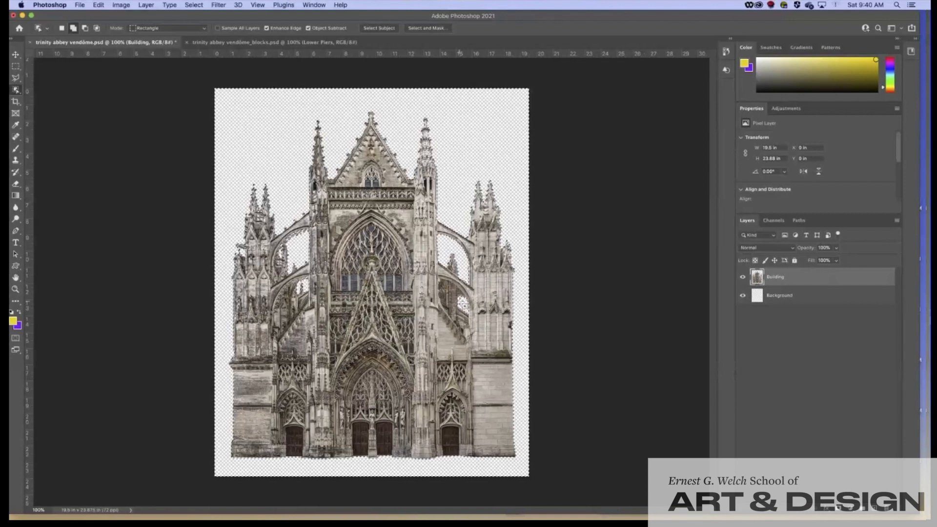
Step: Clear the selection and pick the Rectangle Tool from the shape tool flyout
{"action": "left_click", "coordinate": [15, 66]}
{"action": "left_click", "coordinate": [230, 158]}
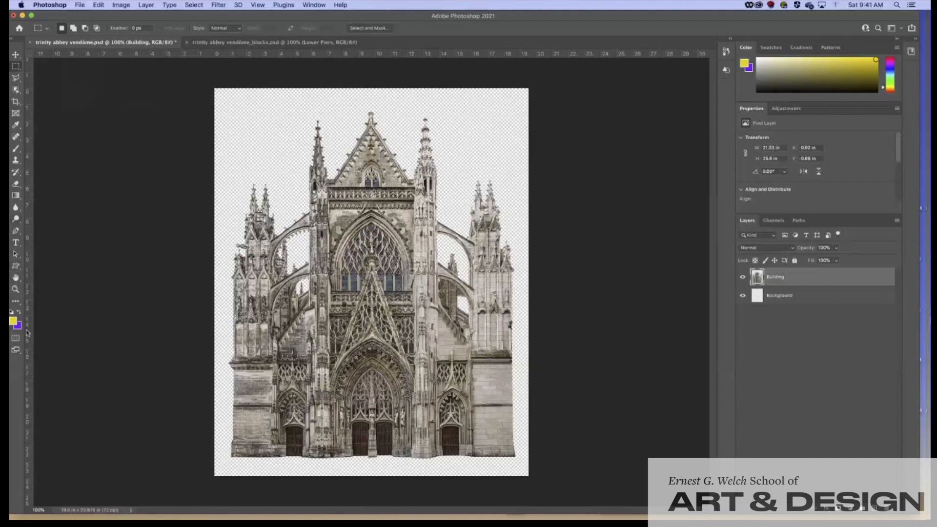
{"action": "left_click", "coordinate": [19, 271]}
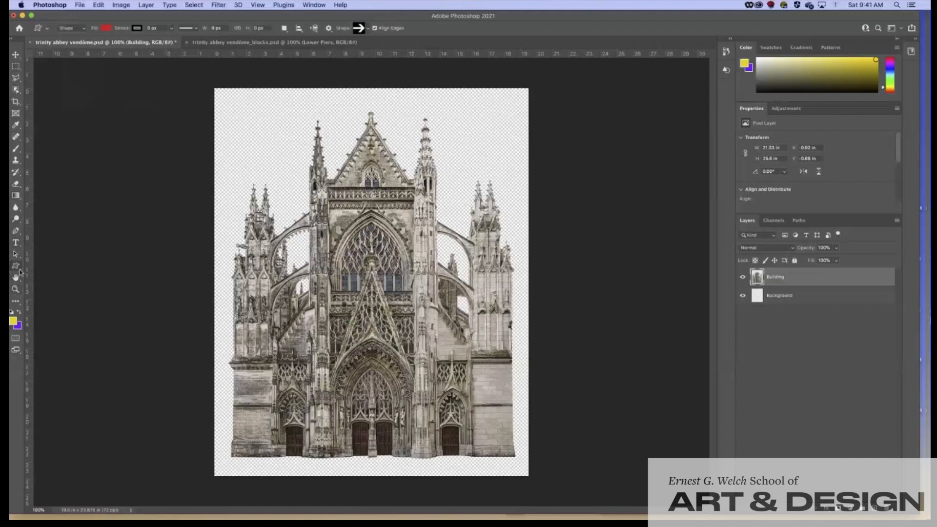
{"action": "left_click", "coordinate": [20, 272]}
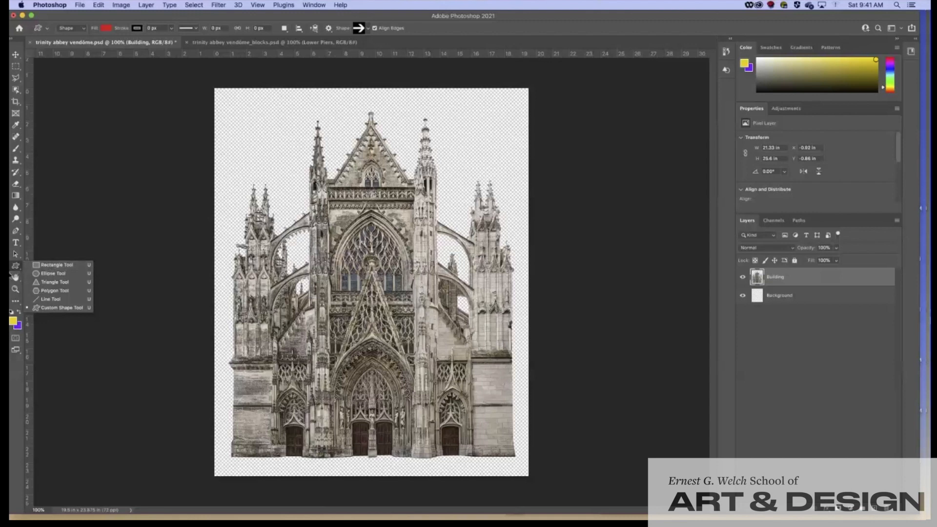
{"action": "left_click", "coordinate": [56, 265]}
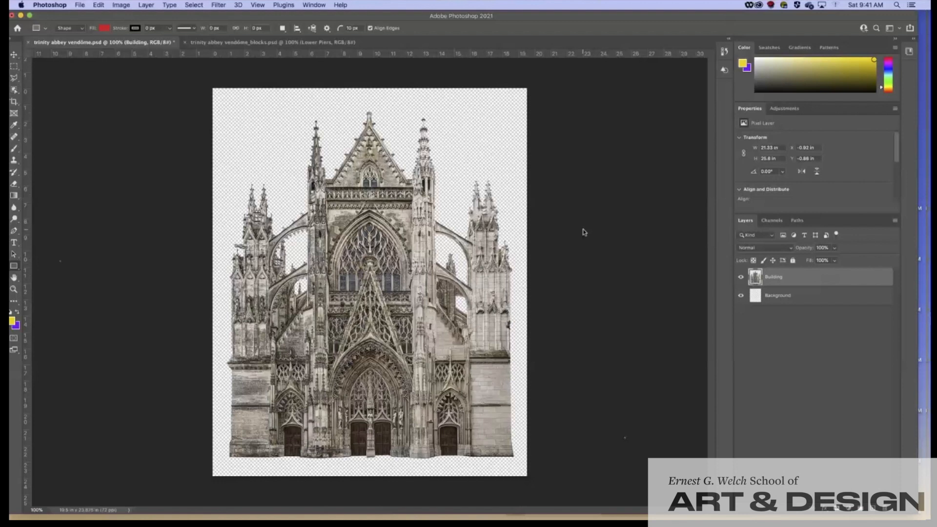
Step: Deselect the Building layer, add a new Layer 1 above it, and start renaming it
{"action": "left_click", "coordinate": [818, 400]}
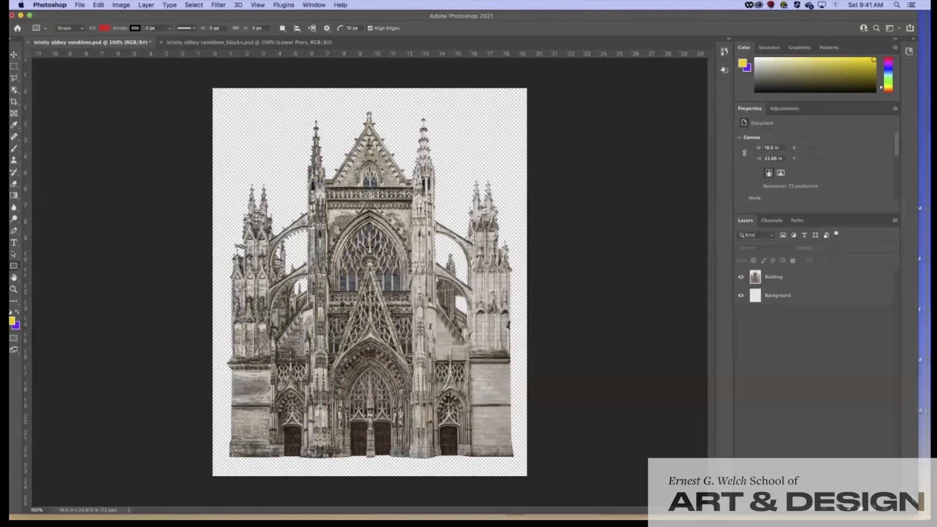
{"action": "left_click_drag", "start_coordinate": [895, 18], "coordinate": [844, 15]}
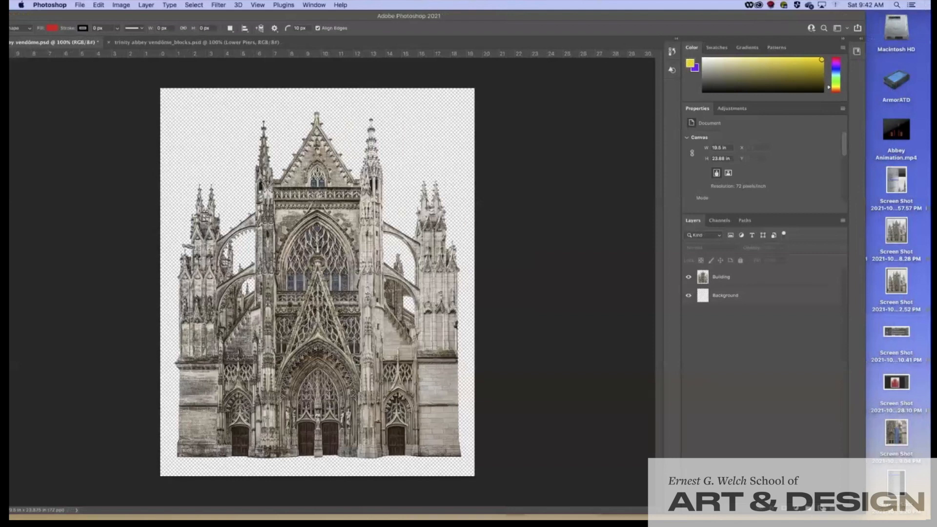
{"action": "left_click", "coordinate": [820, 510]}
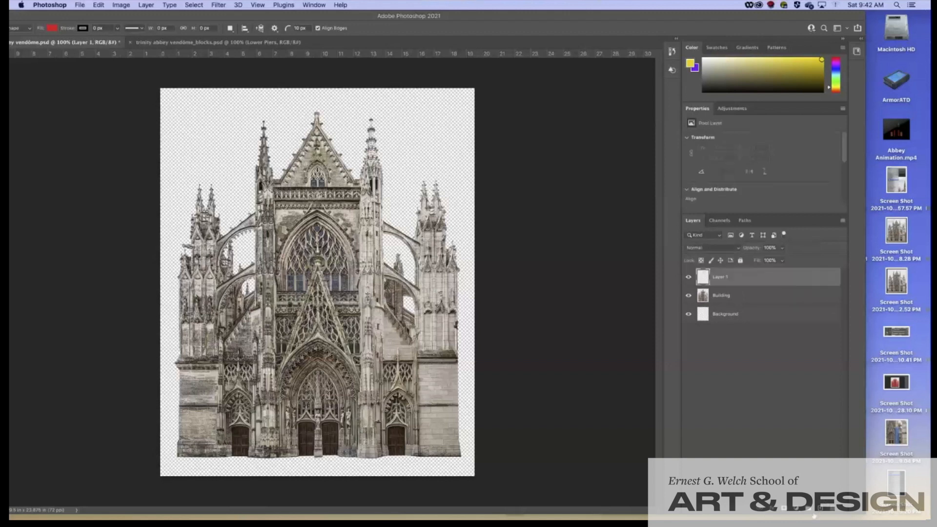
{"action": "double_click", "coordinate": [722, 278]}
Step: Switch to PowerPoint and show slide 2 with the labelled cathedral cross-section
{"action": "mouse_move", "coordinate": [389, 515]}
{"action": "left_click", "coordinate": [516, 510]}
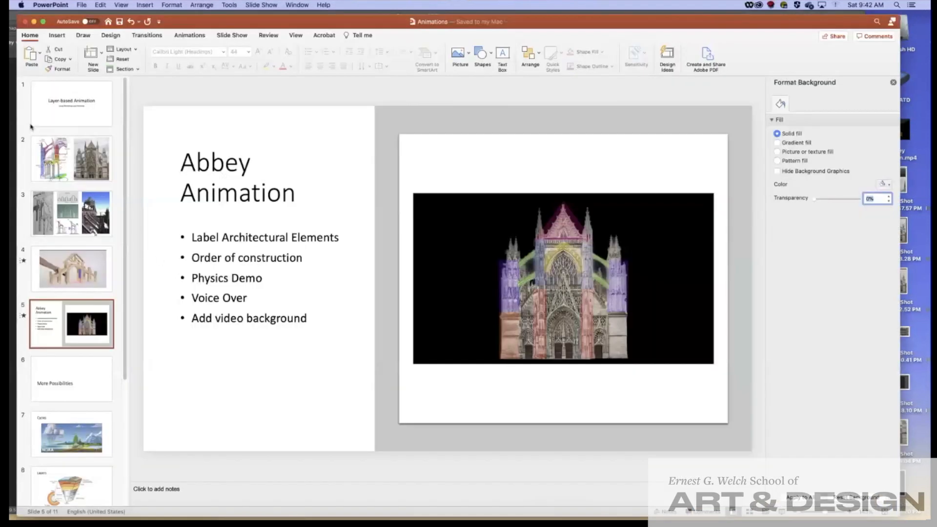
{"action": "left_click", "coordinate": [57, 165]}
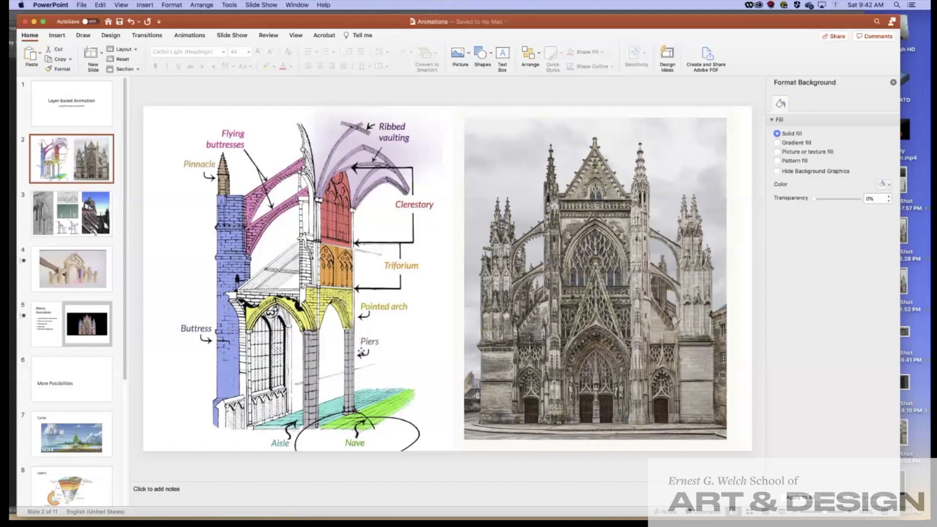
Step: Back in Photoshop, rename Layer 1 to 'Right lower buttress'
{"action": "left_click", "coordinate": [34, 21]}
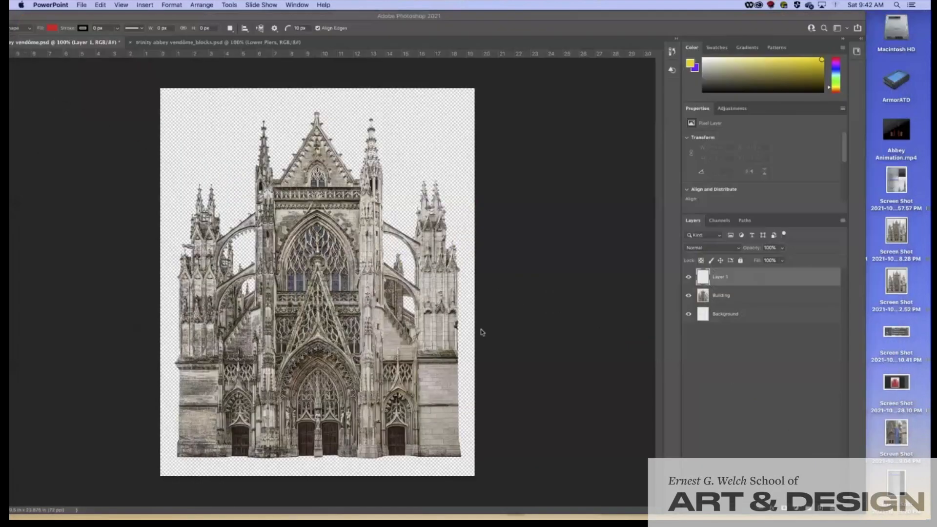
{"action": "double_click", "coordinate": [722, 277]}
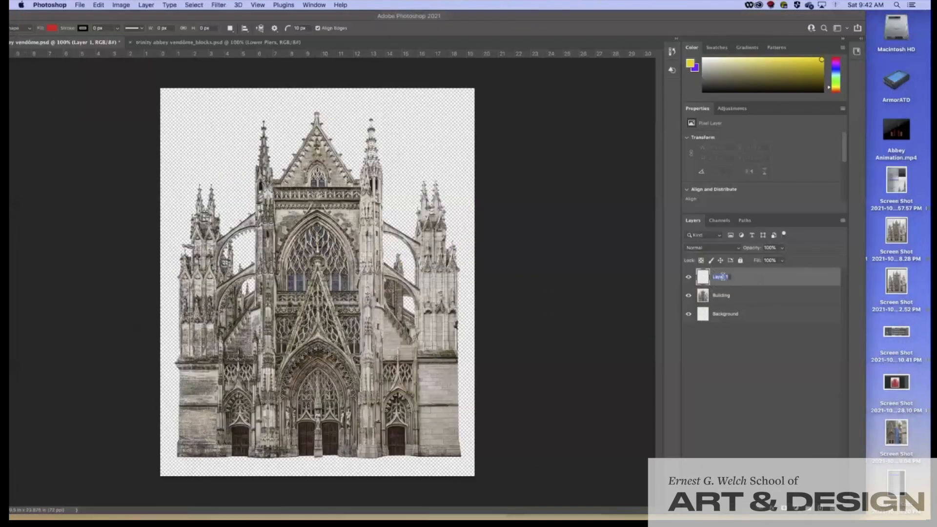
{"action": "type", "text": "Right lower buttress"}
{"action": "key", "text": "Return"}
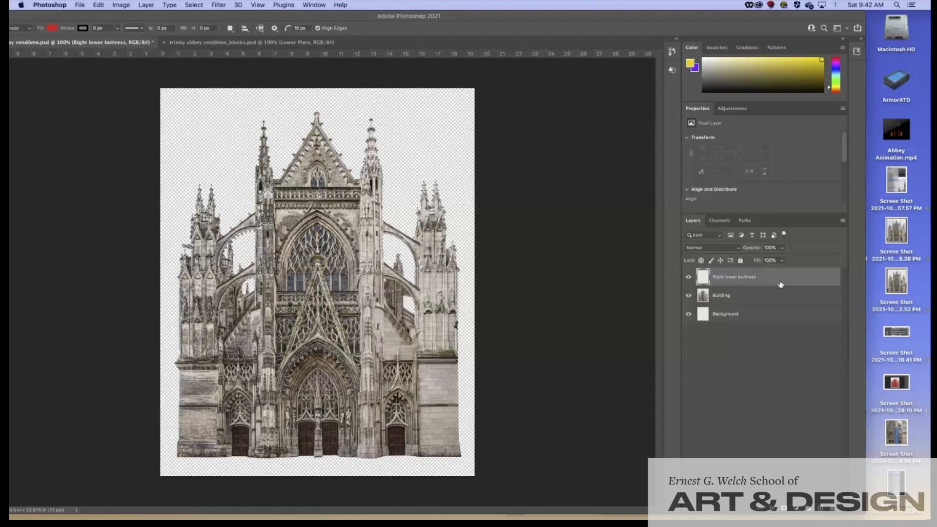
Step: Maximize the Photoshop window and set the rectangle fill colour to blue
{"action": "double_click", "coordinate": [603, 20]}
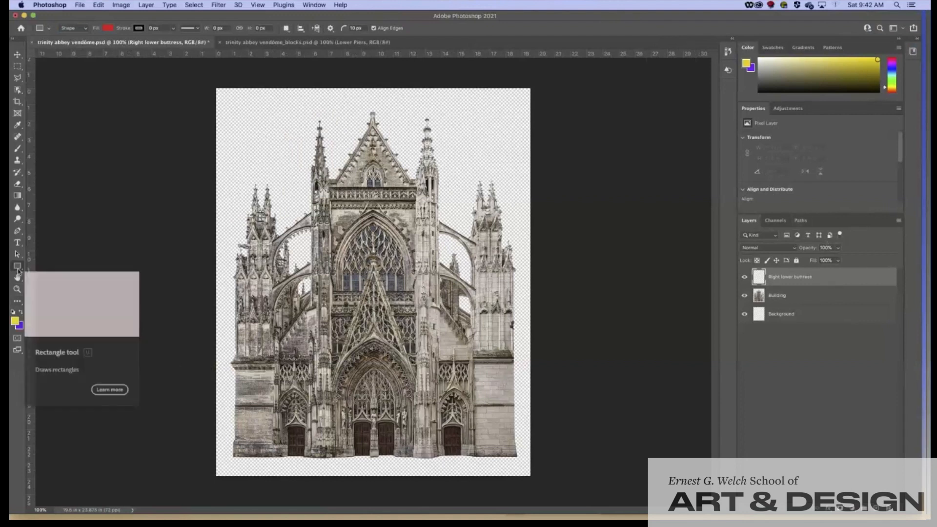
{"action": "left_click", "coordinate": [109, 29]}
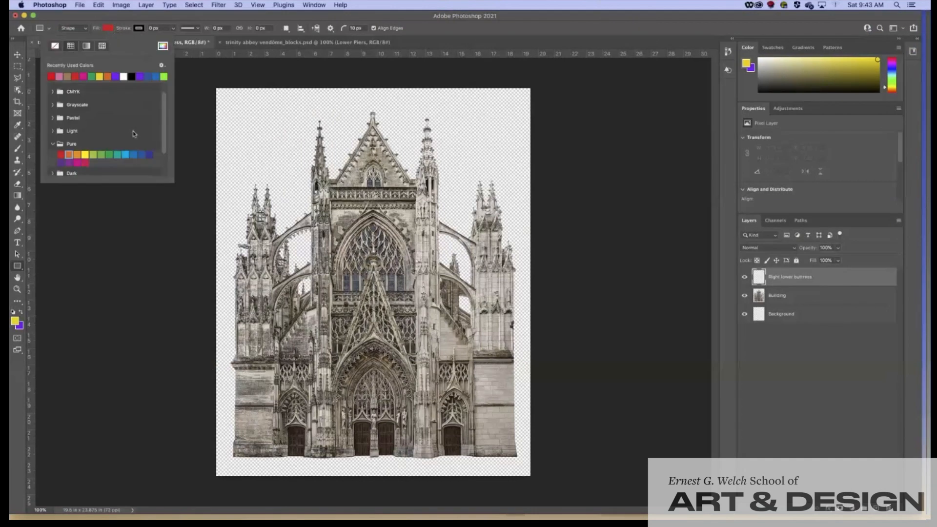
{"action": "scroll", "coordinate": [132, 131], "scroll_direction": "down", "scroll_amount": 2}
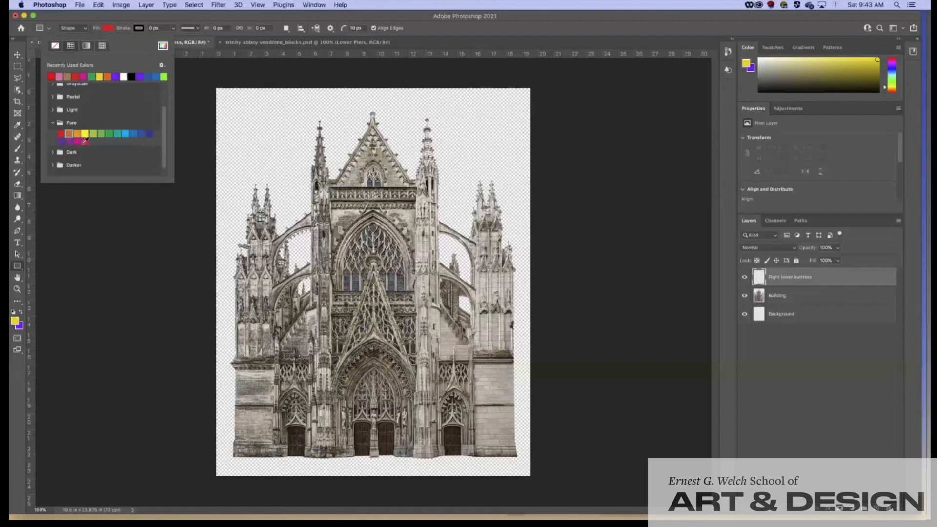
{"action": "left_click", "coordinate": [134, 133]}
{"action": "left_click", "coordinate": [111, 18]}
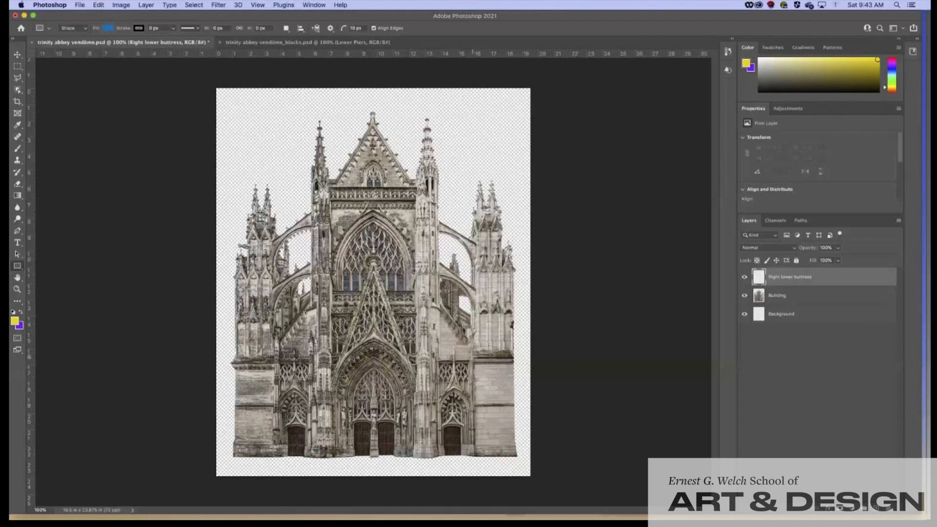
Step: Draw a blue rectangle over the right lower buttress and set its opacity to 50%
{"action": "left_click_drag", "start_coordinate": [472, 358], "coordinate": [518, 457]}
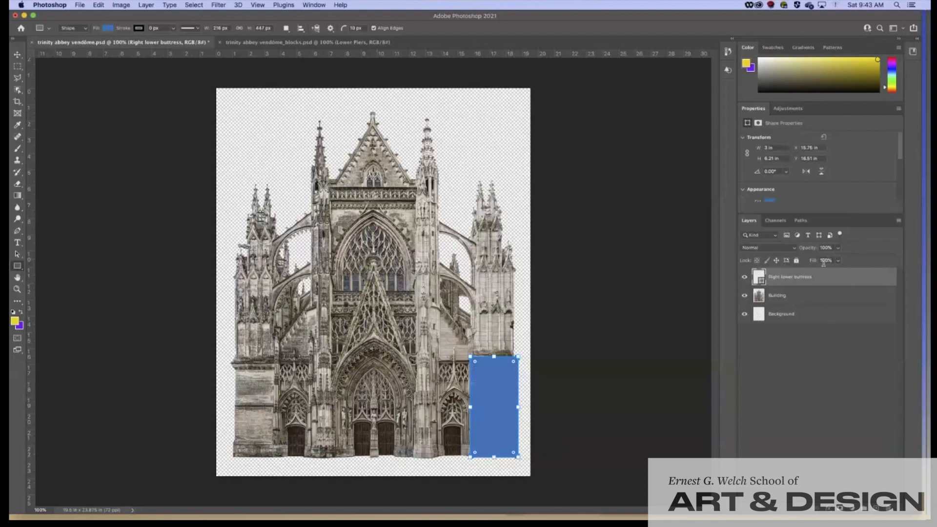
{"action": "left_click_drag", "start_coordinate": [837, 248], "coordinate": [818, 260]}
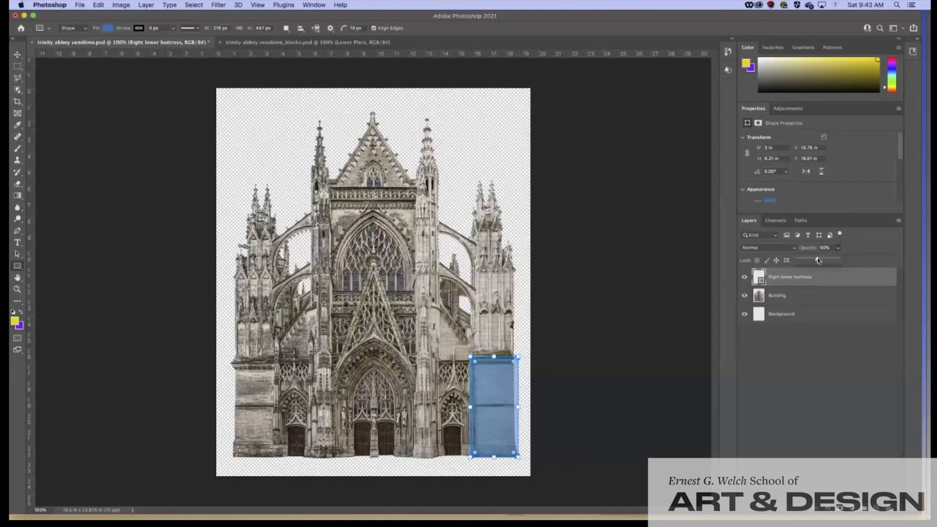
{"action": "left_click", "coordinate": [850, 250]}
Step: Switch to the rectangular marquee and bring up the Right lower buttress layer's context menu
{"action": "left_click", "coordinate": [17, 67]}
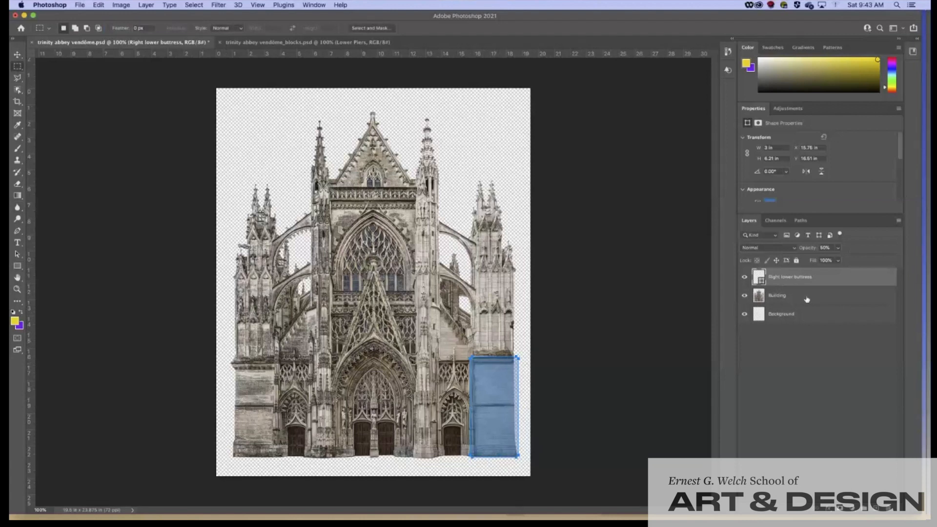
{"action": "key", "text": "Return"}
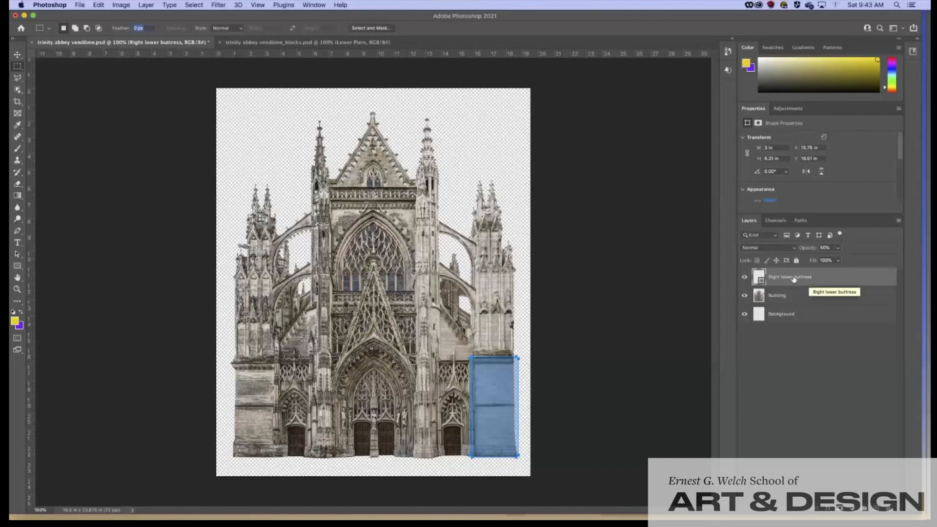
{"action": "right_click", "coordinate": [793, 278]}
{"action": "right_click", "coordinate": [804, 282]}
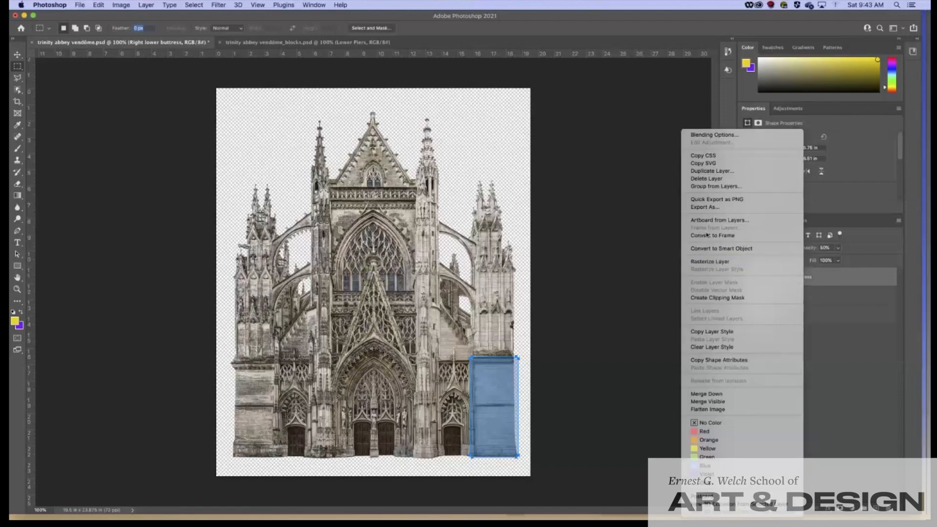
Step: Duplicate the Right lower buttress layer as 'Left lower buttress'
{"action": "left_click", "coordinate": [706, 171]}
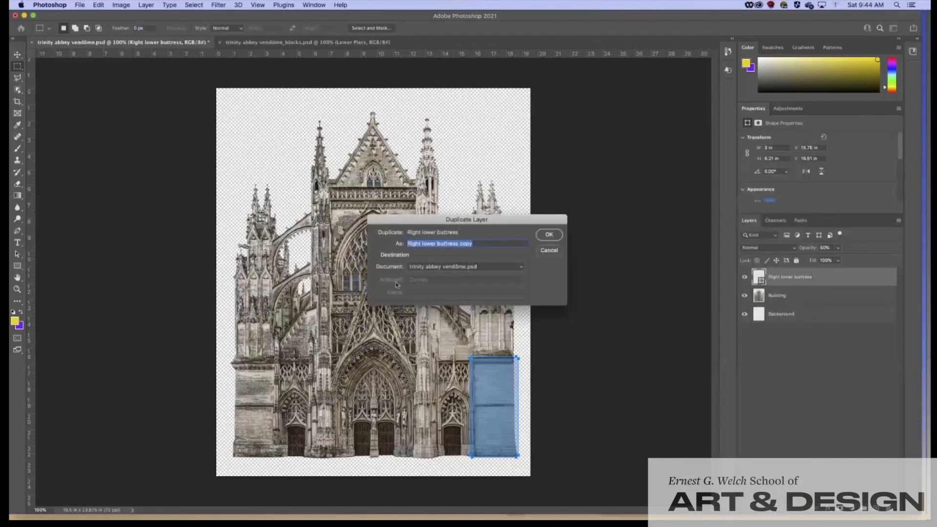
{"action": "left_click_drag", "start_coordinate": [483, 243], "coordinate": [461, 241]}
{"action": "key", "text": "BackSpace"}
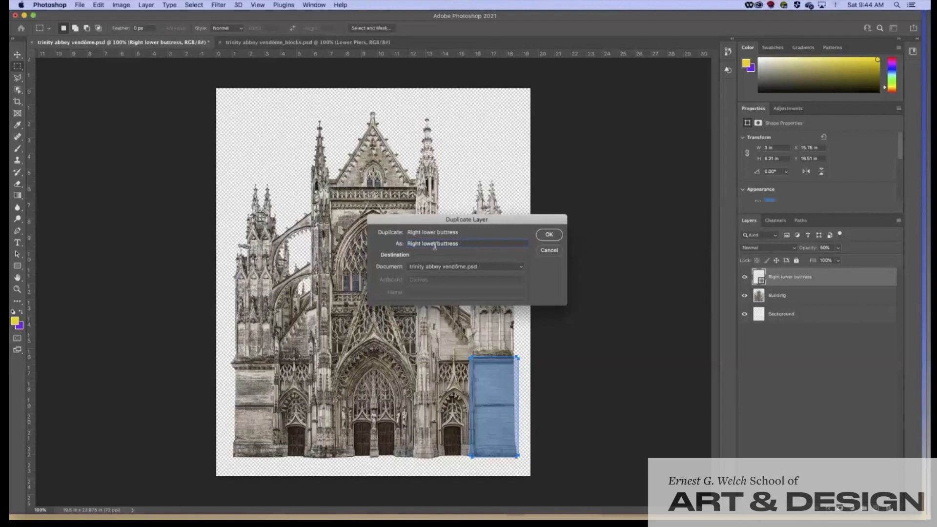
{"action": "double_click", "coordinate": [413, 243]}
{"action": "type", "text": "Left"}
{"action": "left_click", "coordinate": [548, 234]}
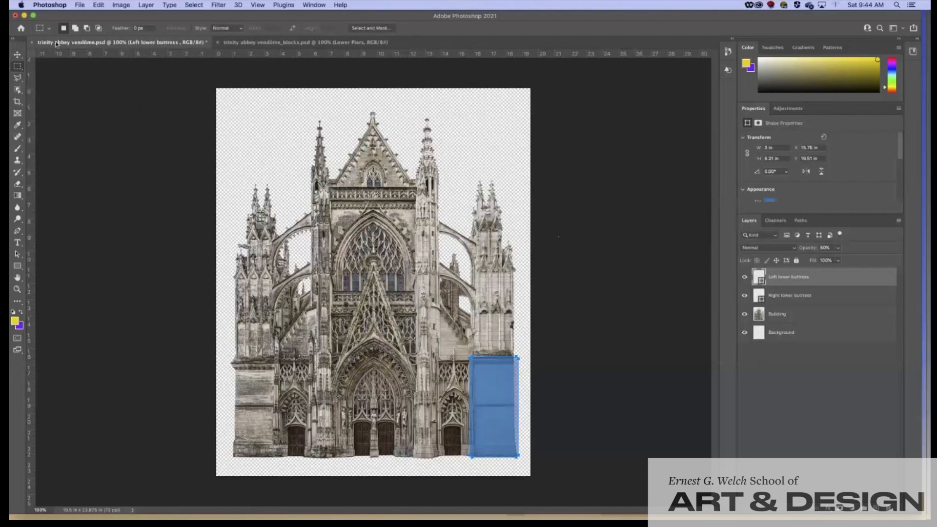
Step: Move the duplicated blue rectangle over the facade's left lower buttress
{"action": "left_click", "coordinate": [20, 56]}
{"action": "left_click_drag", "start_coordinate": [492, 408], "coordinate": [255, 405]}
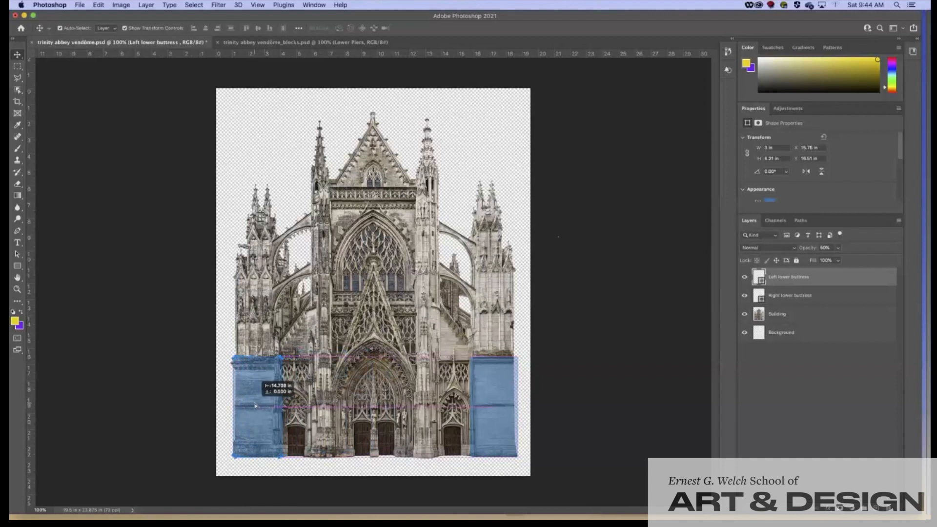
{"action": "left_click_drag", "start_coordinate": [255, 405], "coordinate": [255, 405]}
{"action": "left_click_drag", "start_coordinate": [254, 406], "coordinate": [254, 405]}
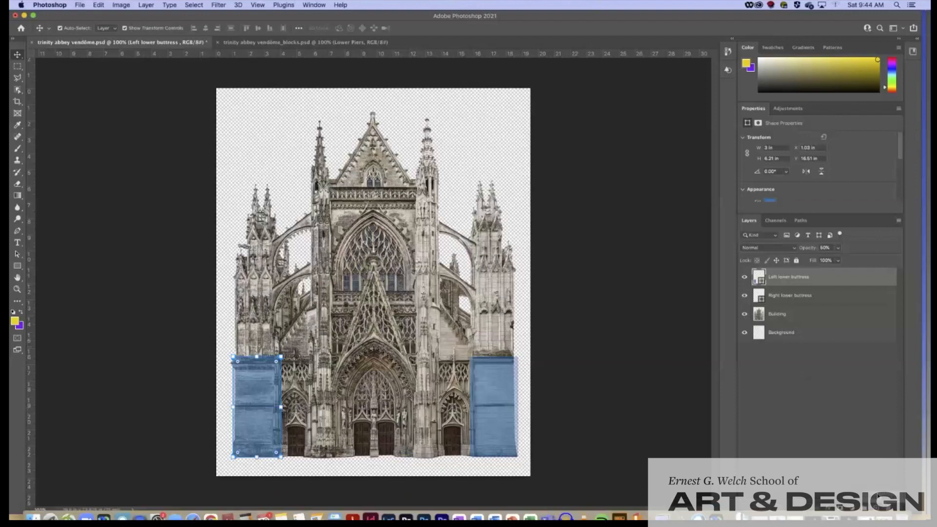
Step: Add a layer named 'Lower Right Pier' plus another empty layer, keeping Lower Right Pier selected
{"action": "left_click", "coordinate": [877, 508]}
{"action": "double_click", "coordinate": [775, 276]}
{"action": "type", "text": "Lo"}
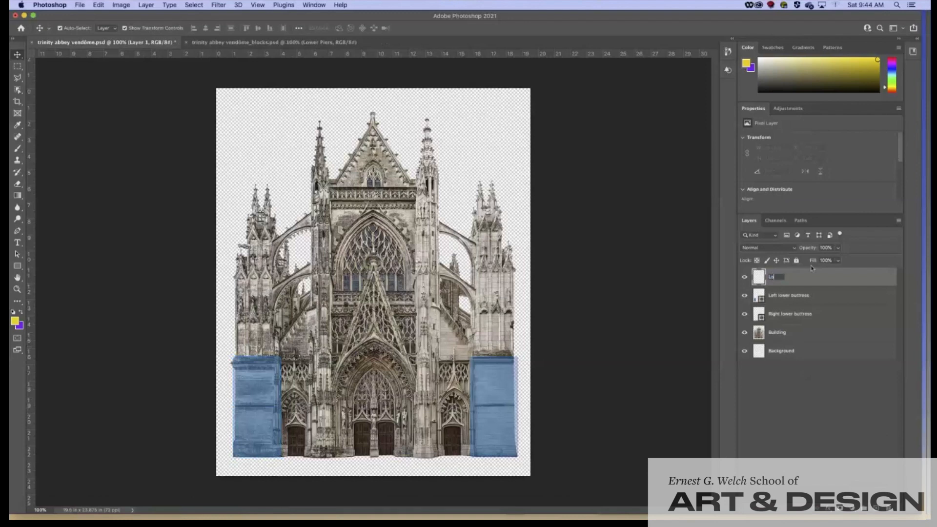
{"action": "type", "text": "wer Right Pier"}
{"action": "key", "text": "Return"}
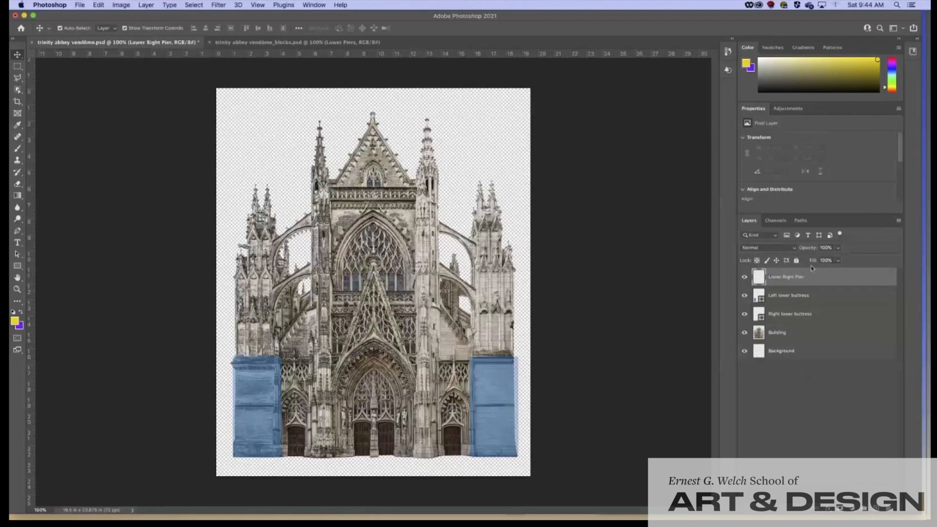
{"action": "left_click", "coordinate": [879, 509]}
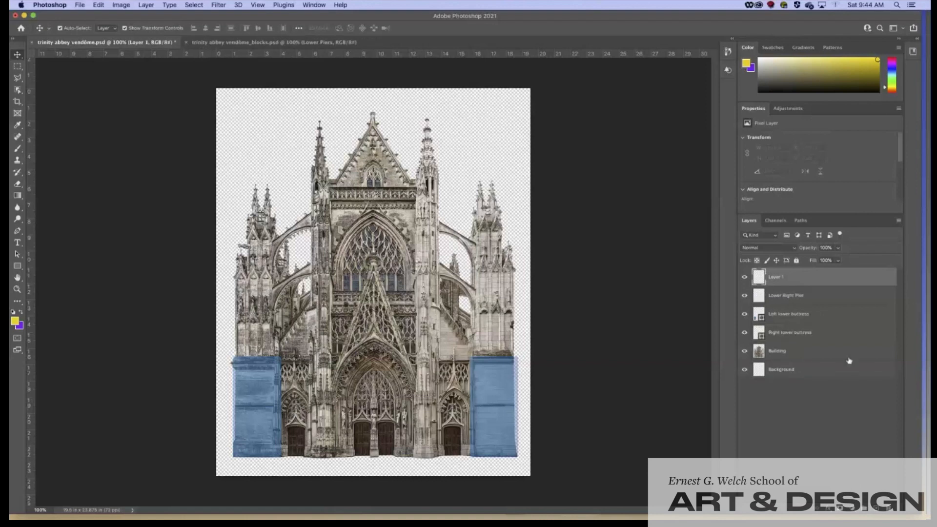
{"action": "left_click", "coordinate": [784, 301]}
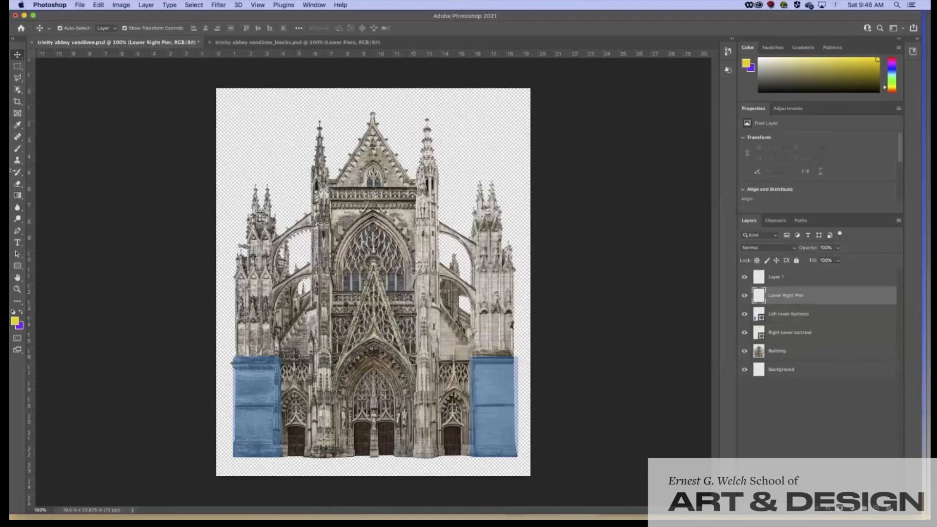
Step: Draw a purple rectangle over the right central pier at about 60% opacity
{"action": "left_click", "coordinate": [17, 265]}
{"action": "left_click", "coordinate": [108, 28]}
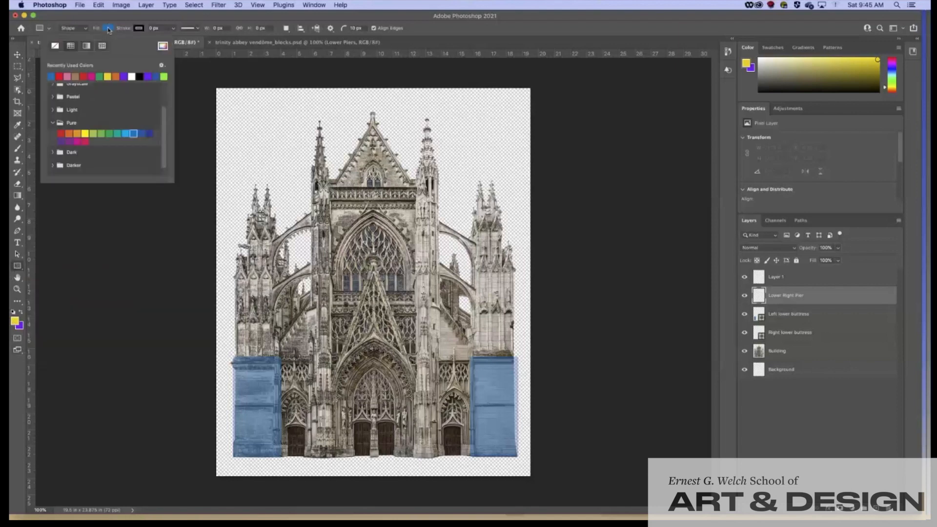
{"action": "left_click", "coordinate": [69, 142]}
{"action": "key", "text": "Return"}
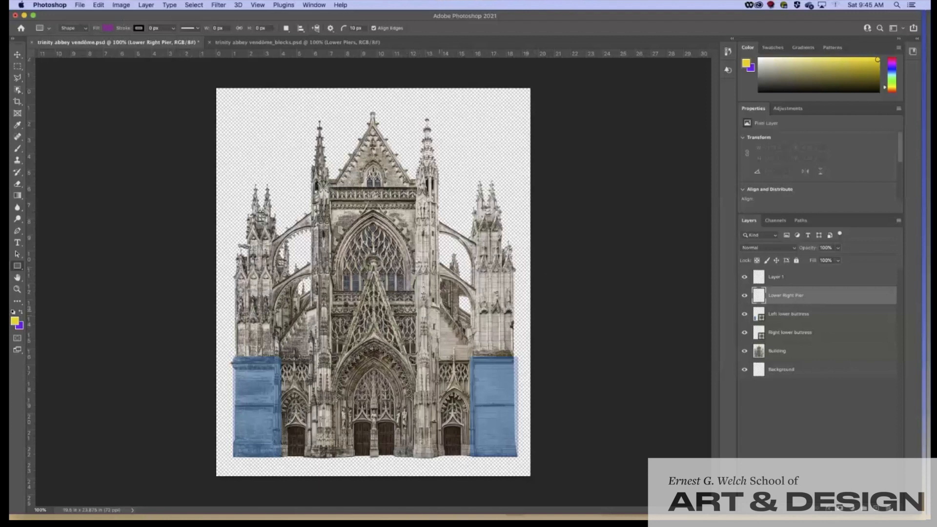
{"action": "left_click_drag", "start_coordinate": [416, 308], "coordinate": [440, 458]}
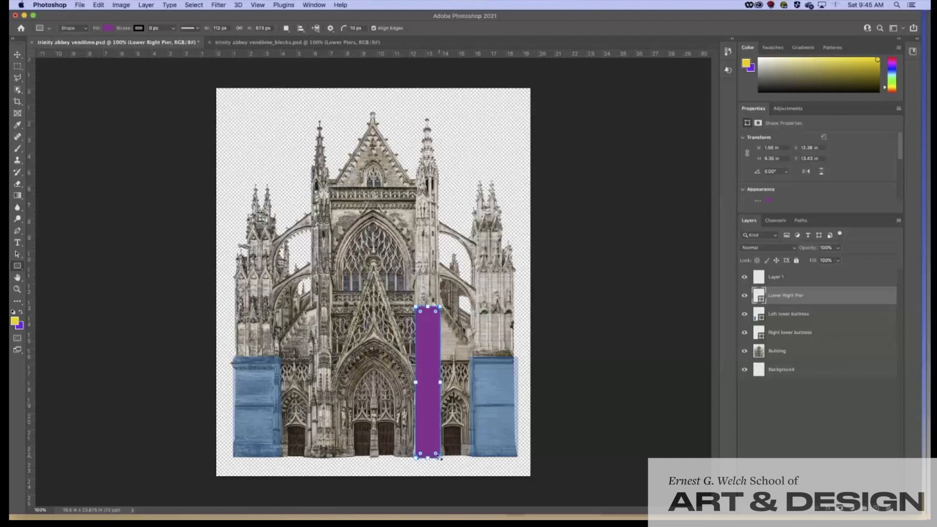
{"action": "left_click_drag", "start_coordinate": [838, 249], "coordinate": [817, 260]}
{"action": "left_click", "coordinate": [872, 238]}
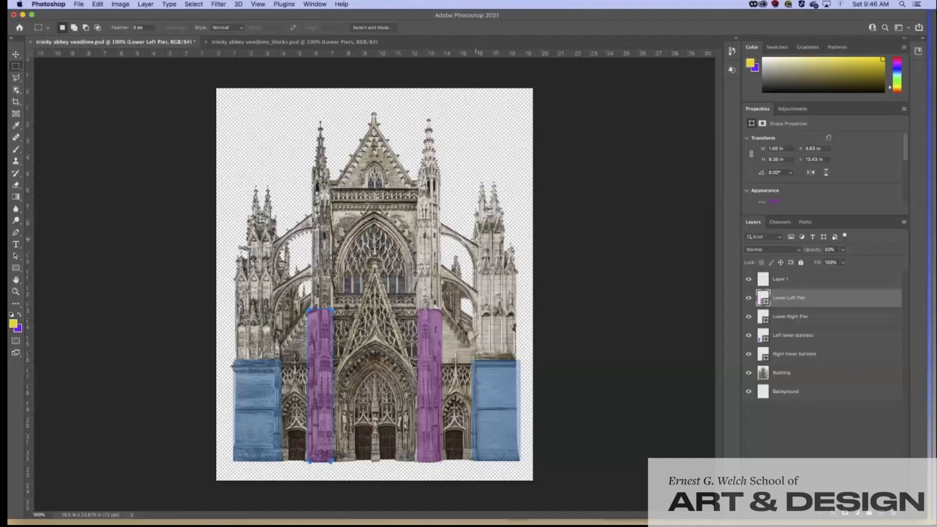
Step: Name the new layer 'Upper Right Buttress' and set the rectangle fill to orange
{"action": "double_click", "coordinate": [779, 280]}
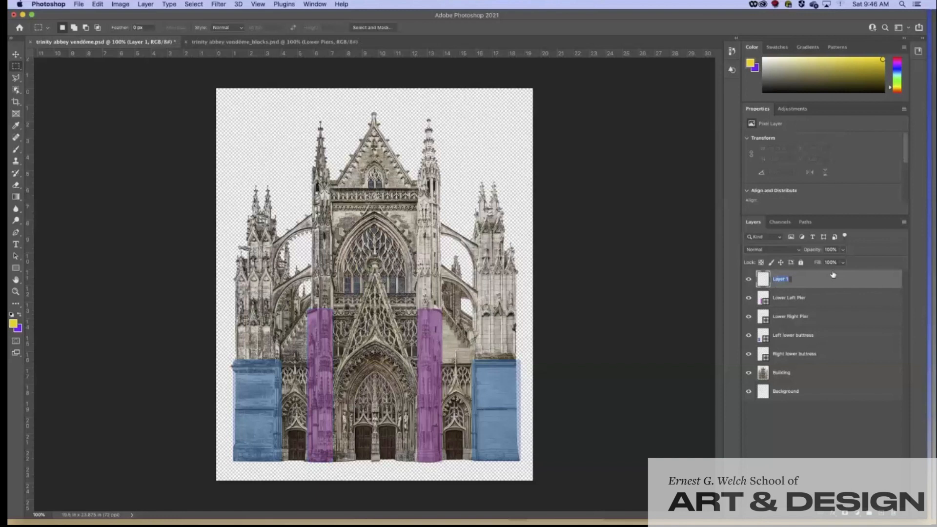
{"action": "type", "text": "Upper Right Buttress"}
{"action": "key", "text": "Return"}
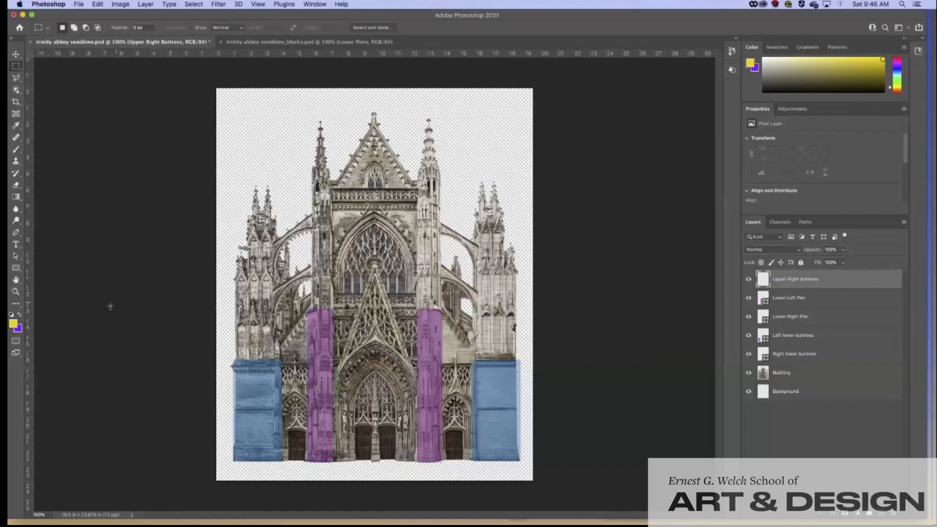
{"action": "left_click", "coordinate": [15, 268]}
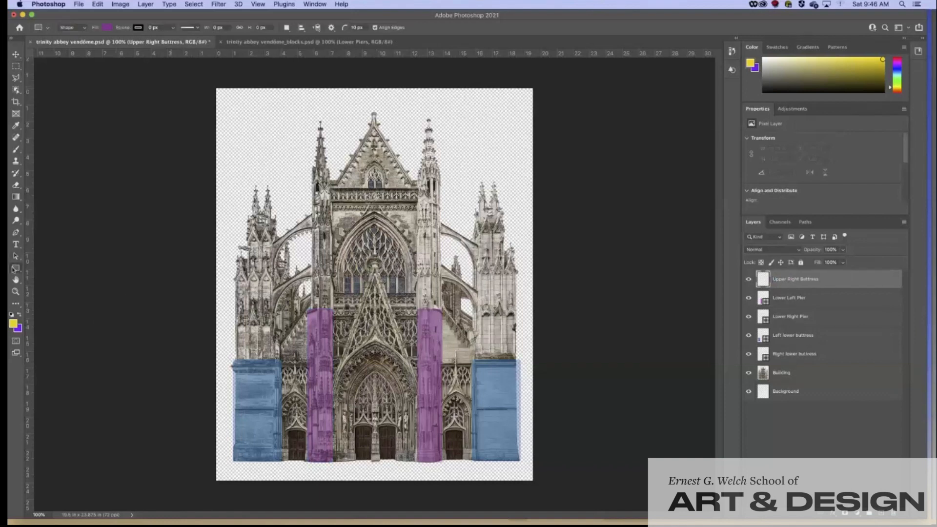
{"action": "left_click", "coordinate": [106, 28]}
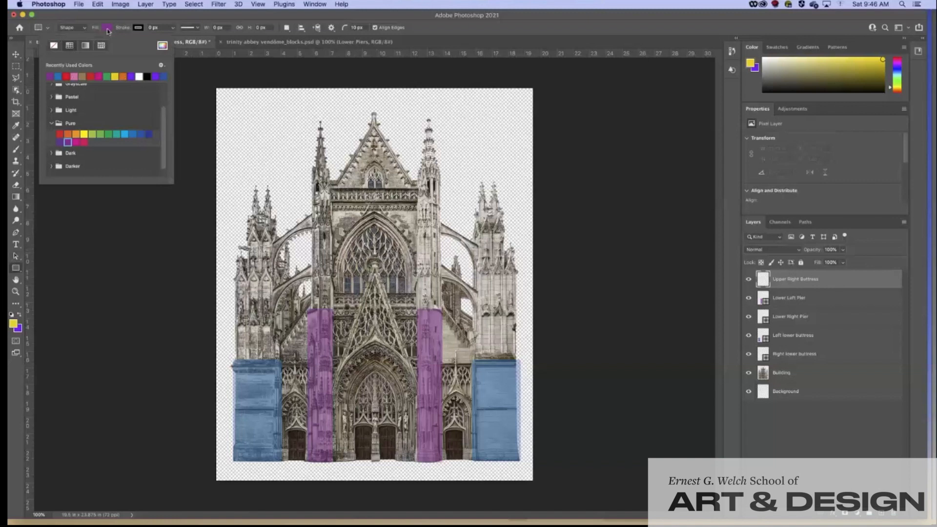
{"action": "left_click", "coordinate": [77, 134]}
{"action": "left_click", "coordinate": [141, 17]}
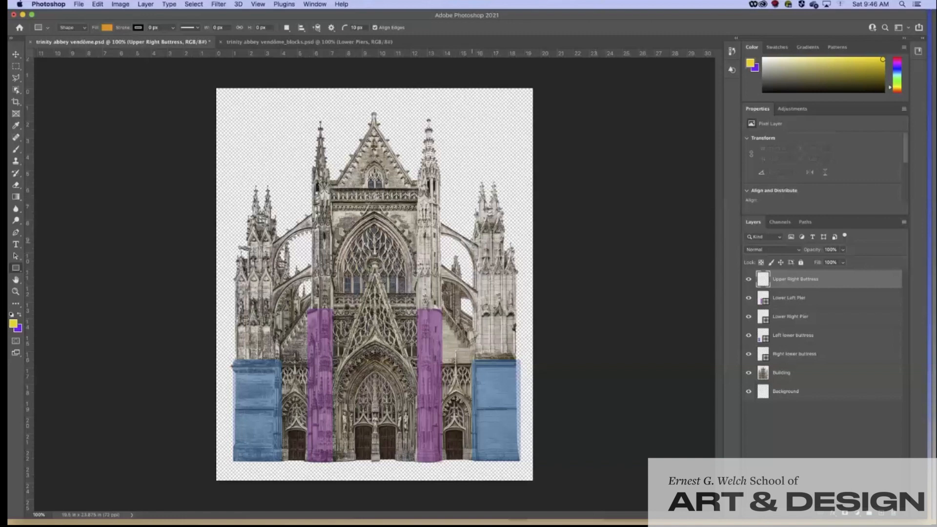
Step: Draw a 3 × 7.29 inch orange rectangle over the upper right buttress at 60% opacity
{"action": "left_click_drag", "start_coordinate": [477, 241], "coordinate": [519, 360]}
{"action": "left_click_drag", "start_coordinate": [519, 301], "coordinate": [472, 301]}
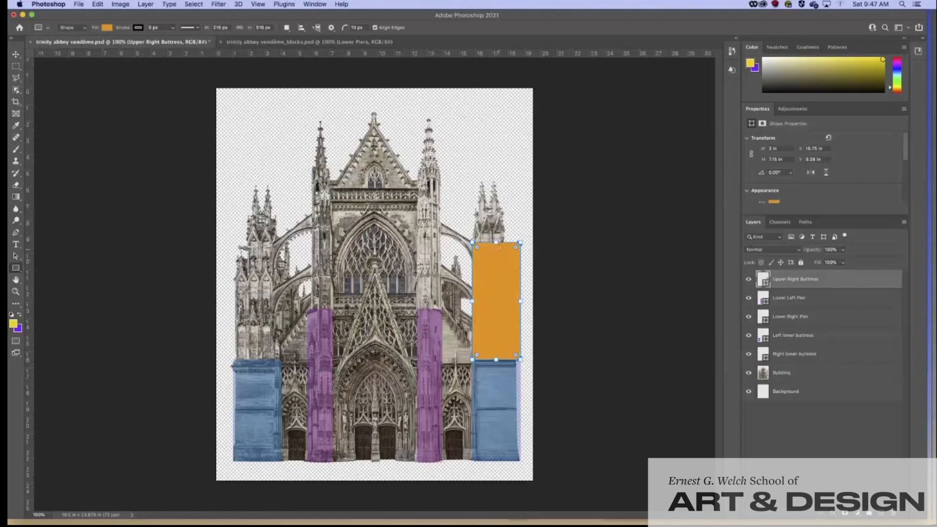
{"action": "left_click_drag", "start_coordinate": [496, 242], "coordinate": [496, 241]}
{"action": "left_click", "coordinate": [843, 263]}
{"action": "left_click", "coordinate": [821, 262]}
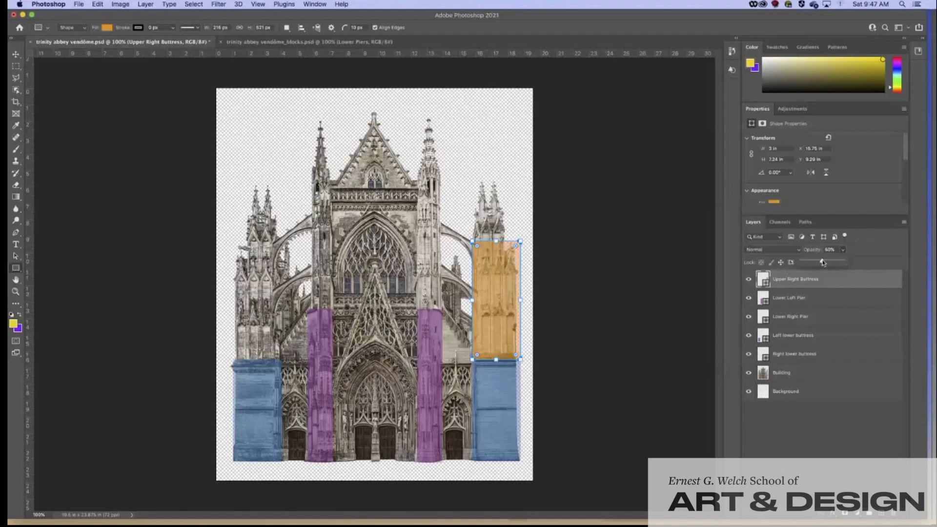
{"action": "left_click", "coordinate": [885, 250]}
{"action": "left_click", "coordinate": [16, 67]}
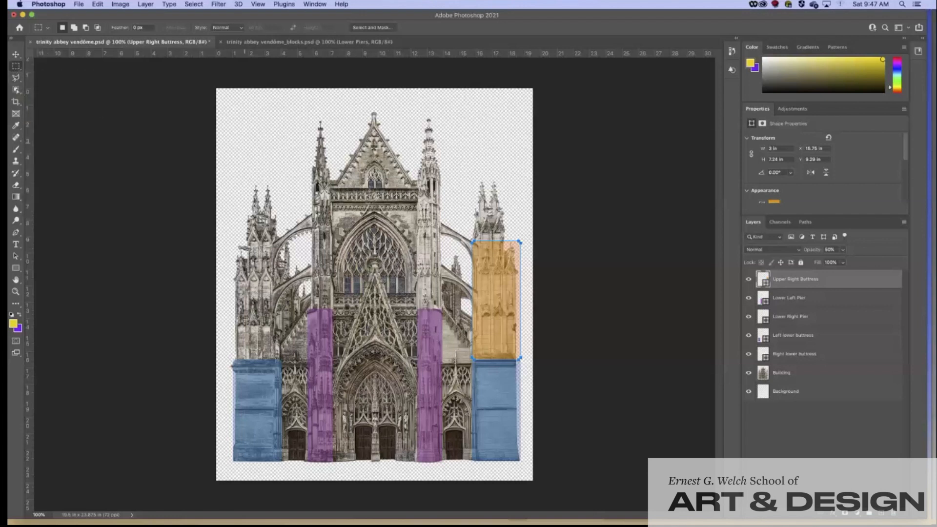
{"action": "left_click_drag", "start_coordinate": [472, 241], "coordinate": [476, 260]}
{"action": "key", "text": "Delete"}
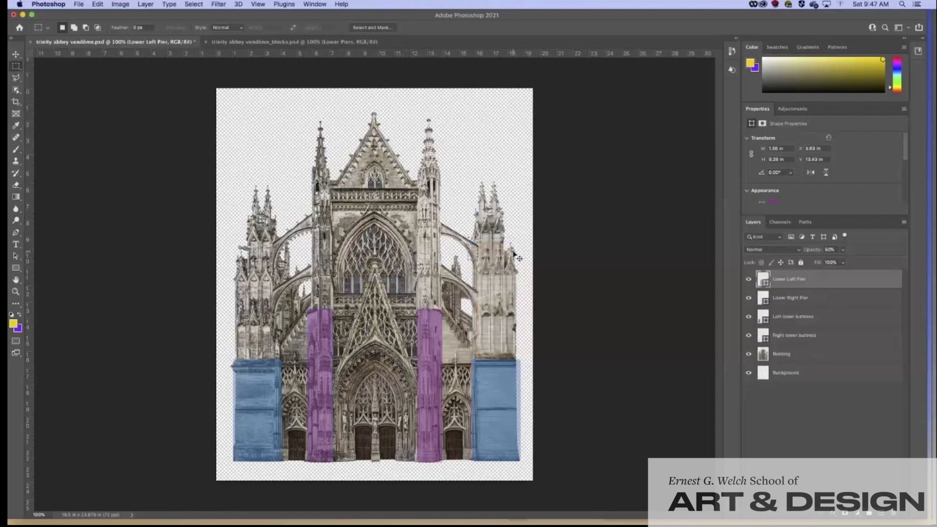
{"action": "key", "text": "super+z"}
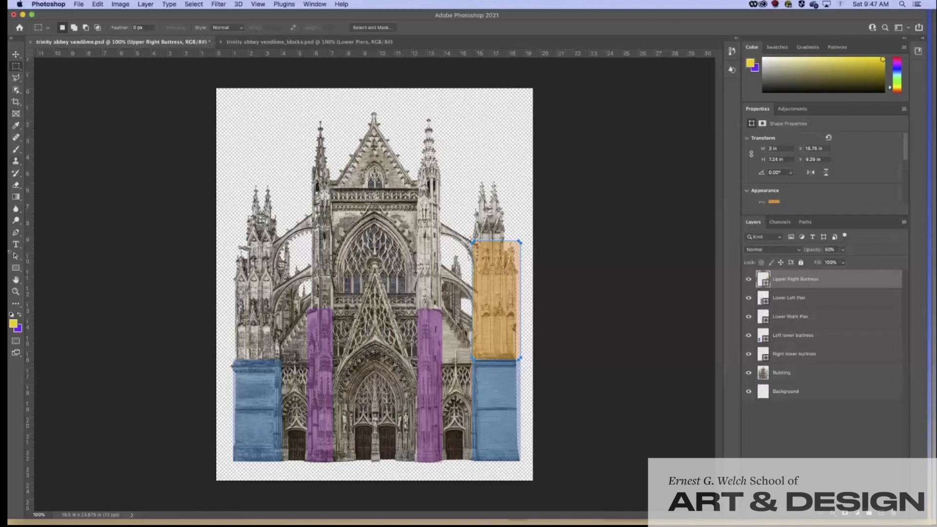
{"action": "left_click", "coordinate": [16, 78]}
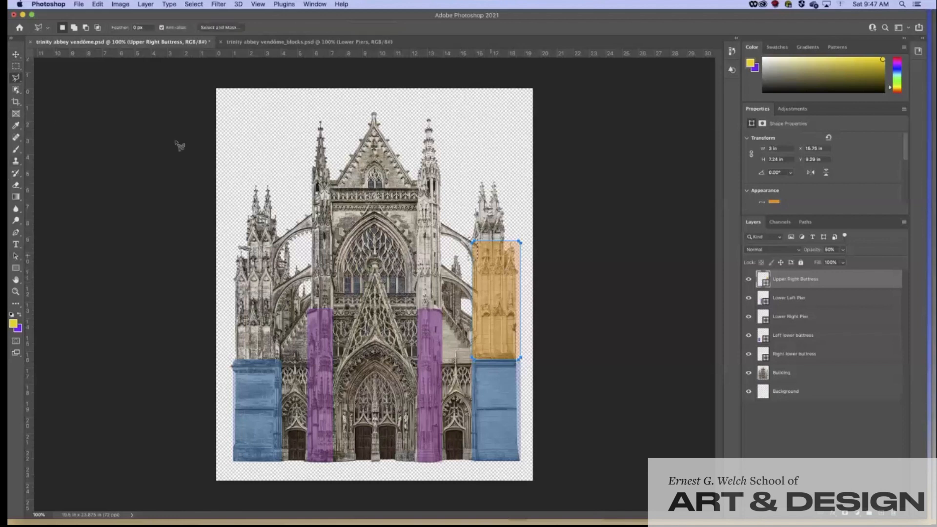
{"action": "left_click", "coordinate": [799, 299]}
{"action": "left_click", "coordinate": [803, 284]}
{"action": "left_click", "coordinate": [838, 302]}
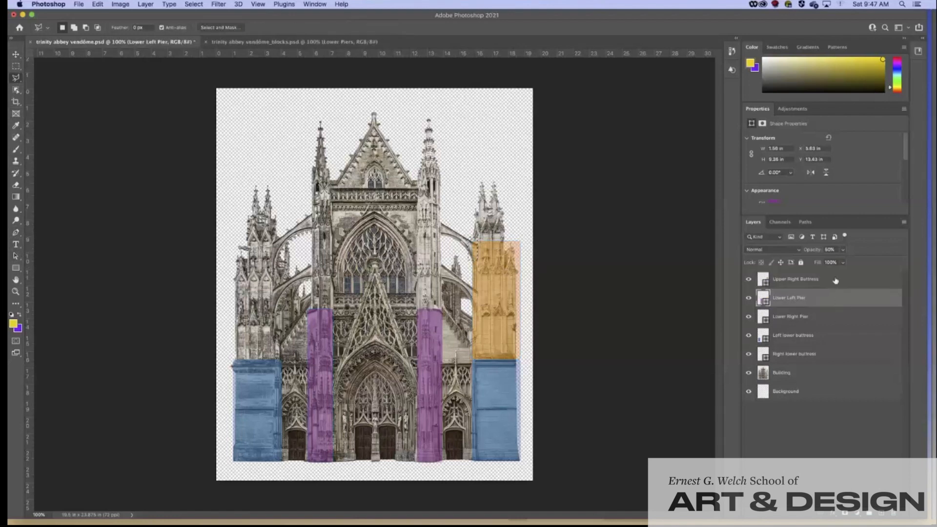
{"action": "left_click", "coordinate": [836, 280]}
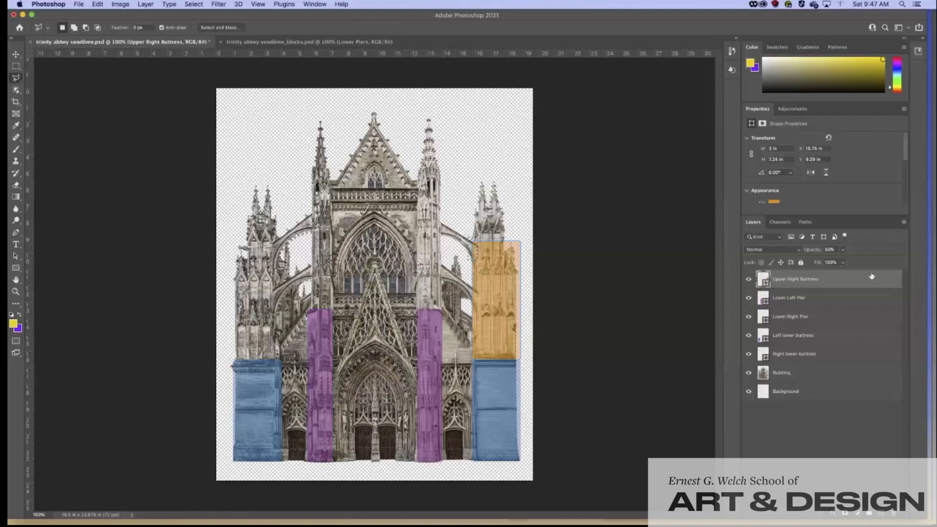
{"action": "key", "text": "Delete"}
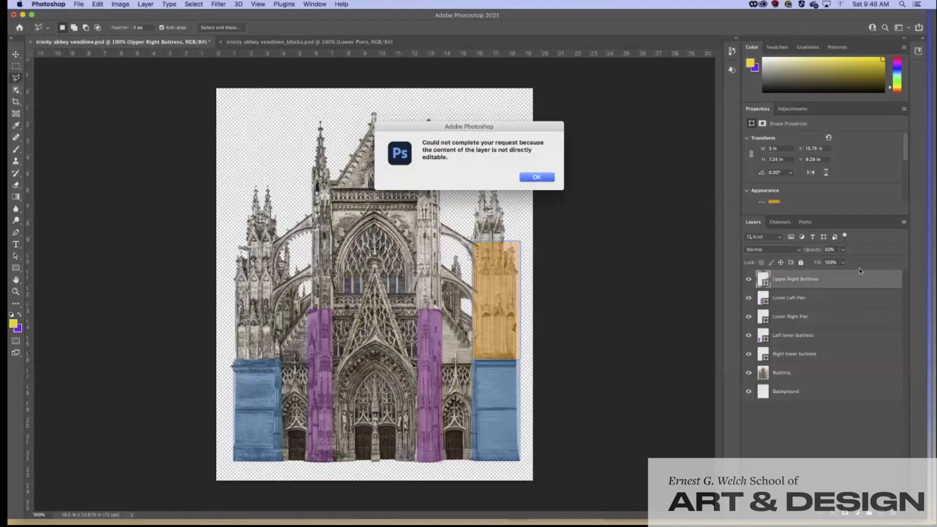
{"action": "left_click", "coordinate": [537, 179]}
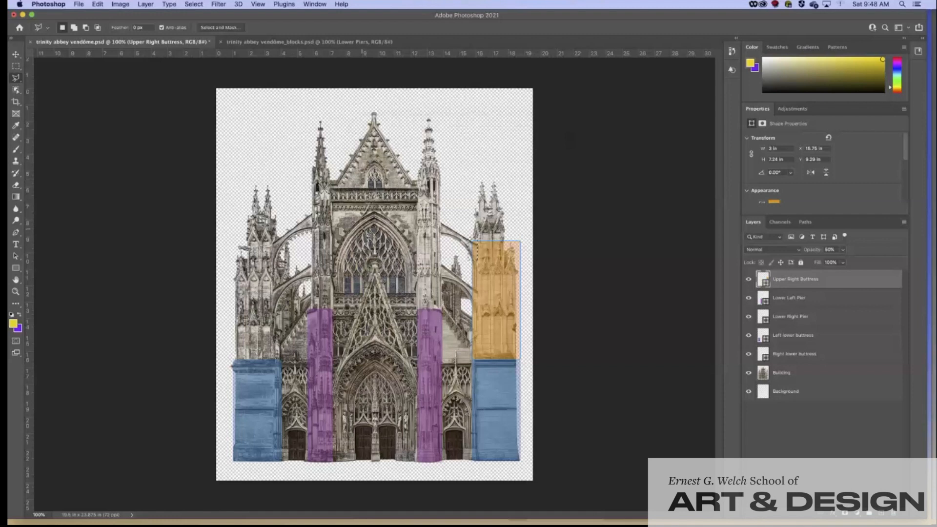
Step: Rasterize the orange Upper Right Buttress shape with the Eraser, then select and clear a strip at its left edge
{"action": "left_click", "coordinate": [16, 186]}
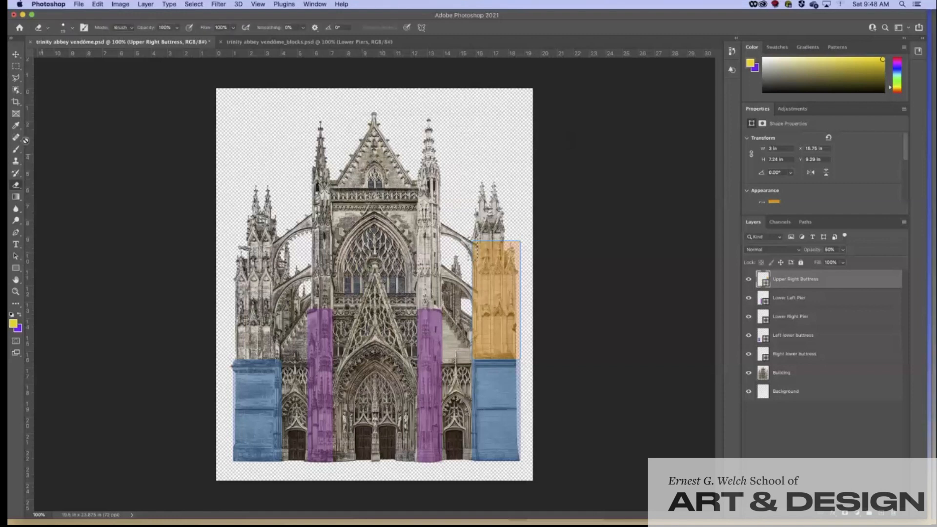
{"action": "left_click", "coordinate": [472, 253]}
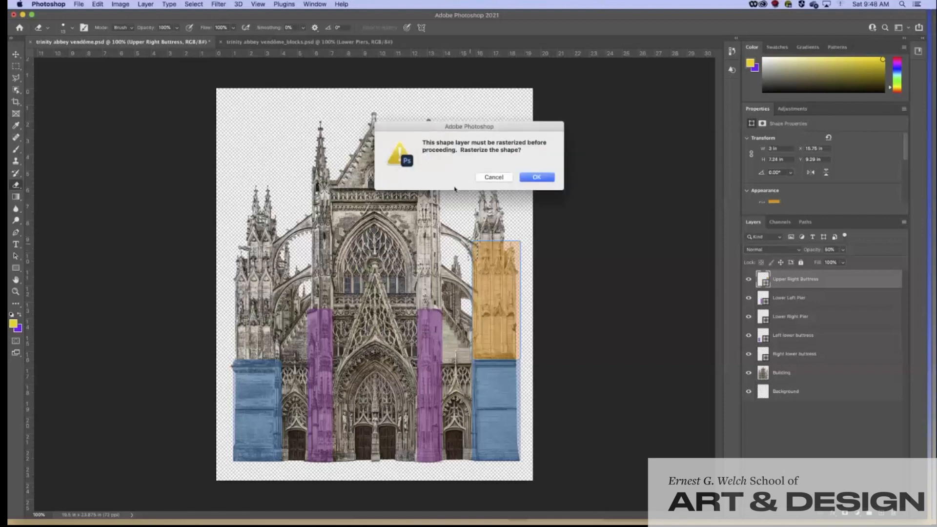
{"action": "left_click", "coordinate": [536, 178]}
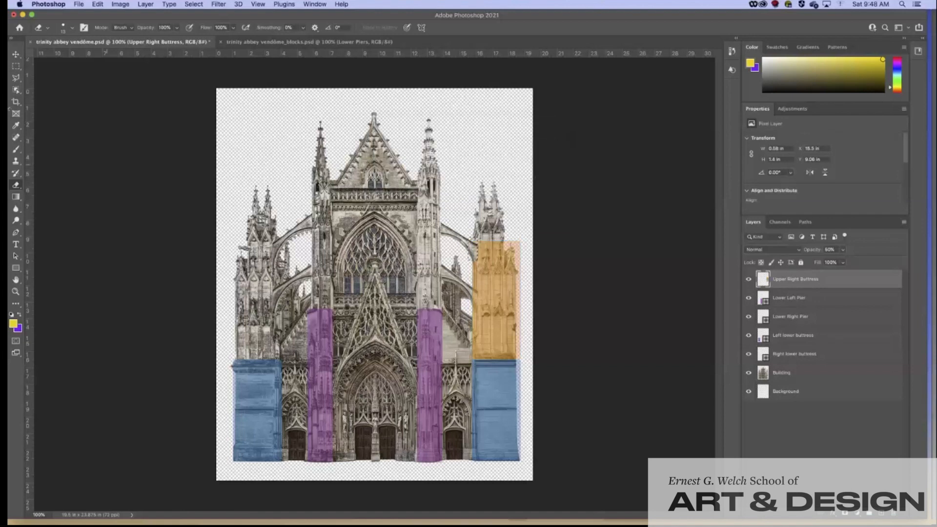
{"action": "key", "text": "m"}
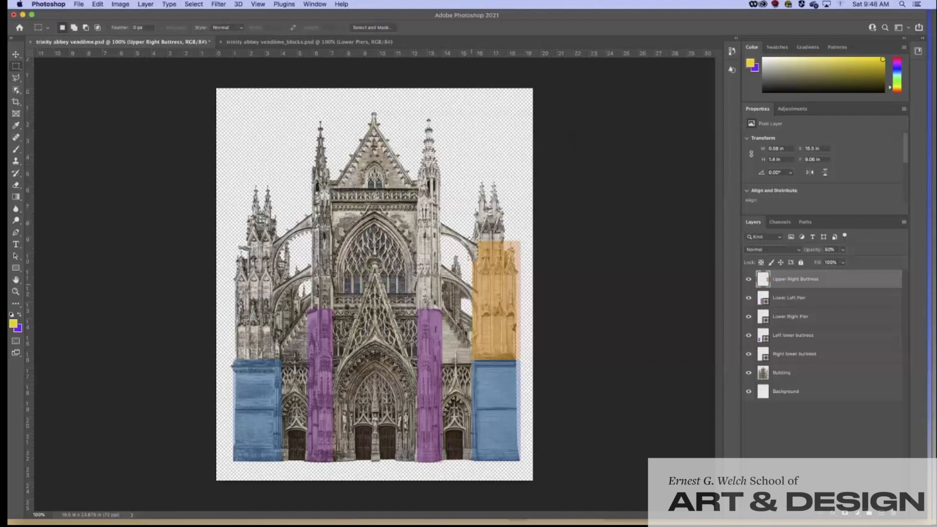
{"action": "left_click_drag", "start_coordinate": [475, 258], "coordinate": [483, 297]}
{"action": "left_click", "coordinate": [509, 197]}
Step: Duplicate the Upper Right Buttress layer under the name 'Upper Left Buttress'
{"action": "right_click", "coordinate": [795, 287]}
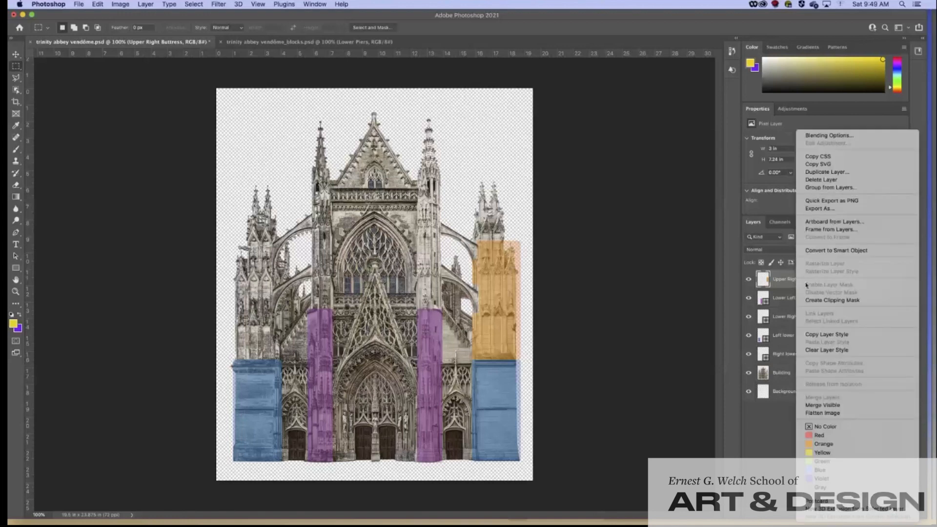
{"action": "left_click", "coordinate": [818, 176]}
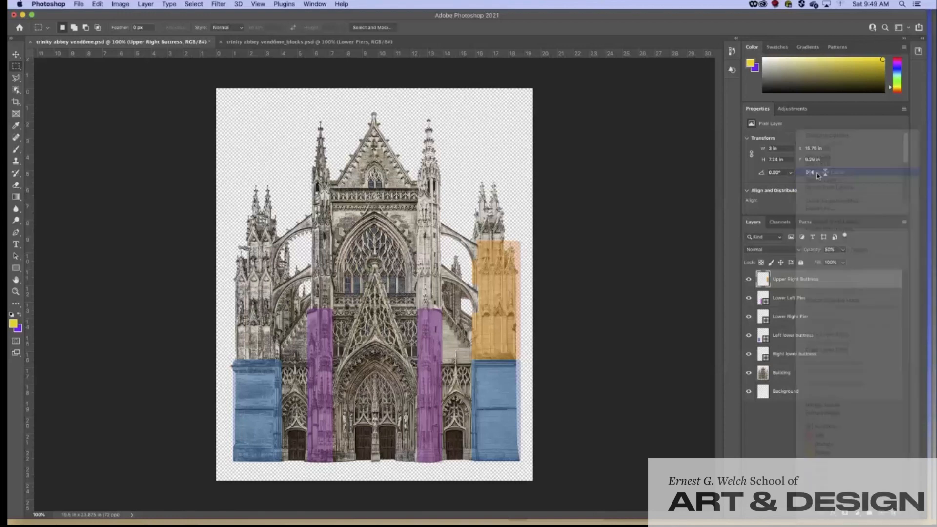
{"action": "left_click", "coordinate": [428, 247]}
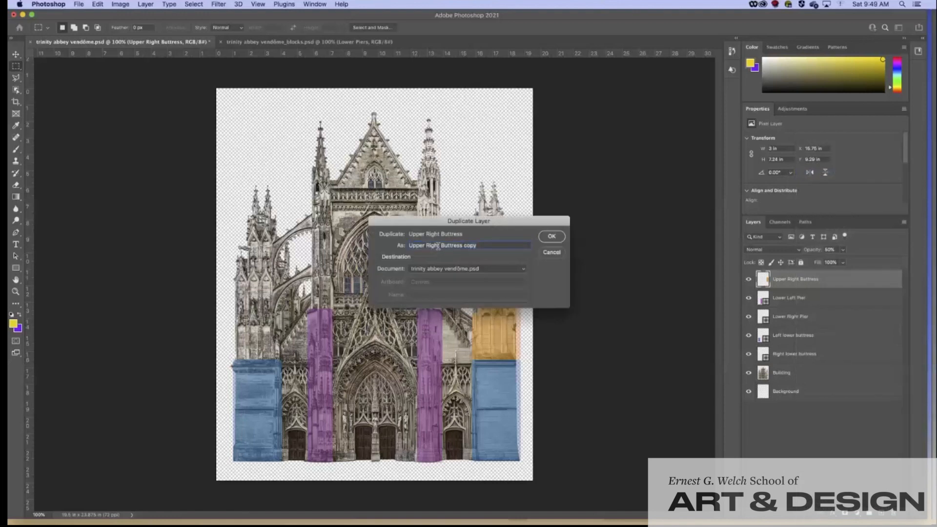
{"action": "left_click_drag", "start_coordinate": [440, 246], "coordinate": [426, 245]}
{"action": "type", "text": "Left"}
{"action": "left_click_drag", "start_coordinate": [476, 247], "coordinate": [461, 246]}
{"action": "key", "text": "BackSpace"}
{"action": "left_click", "coordinate": [548, 238]}
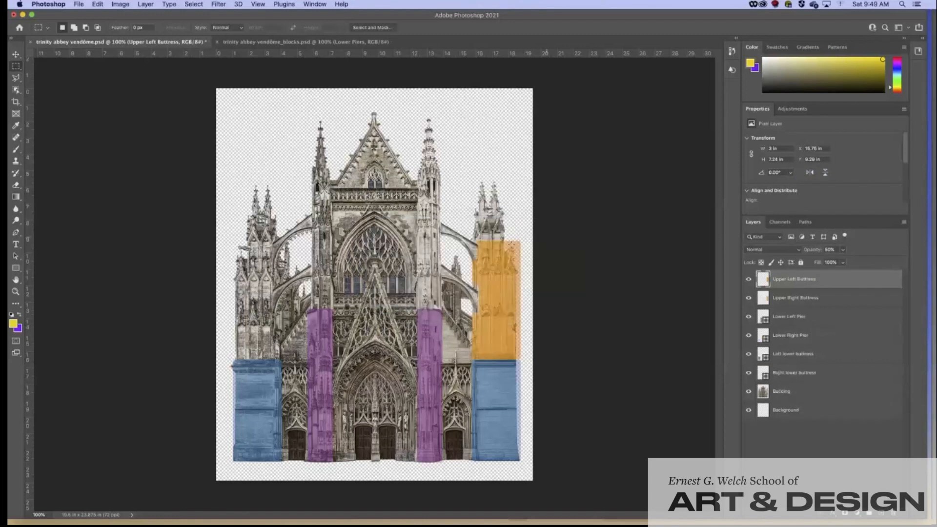
Step: Flip the orange copy horizontally and move it over the upper left buttress above the blue block
{"action": "left_click", "coordinate": [98, 5]}
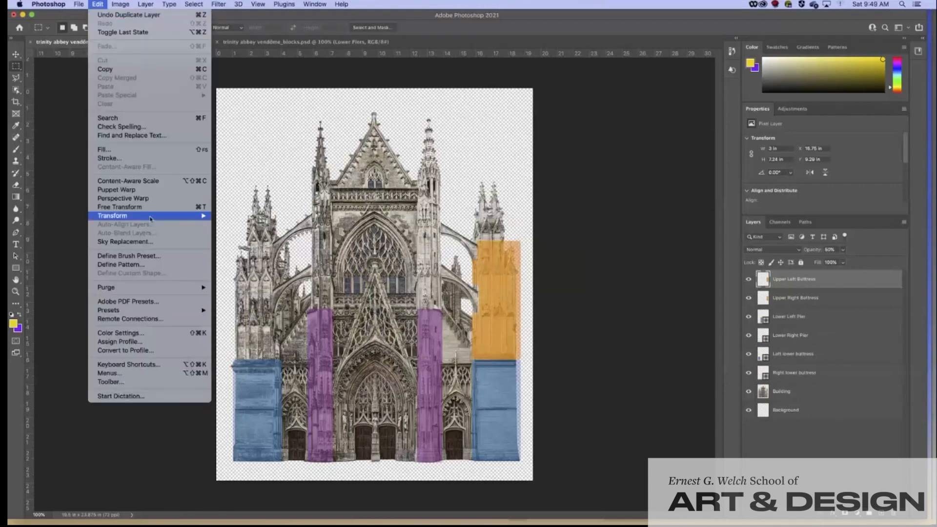
{"action": "mouse_move", "coordinate": [152, 219]}
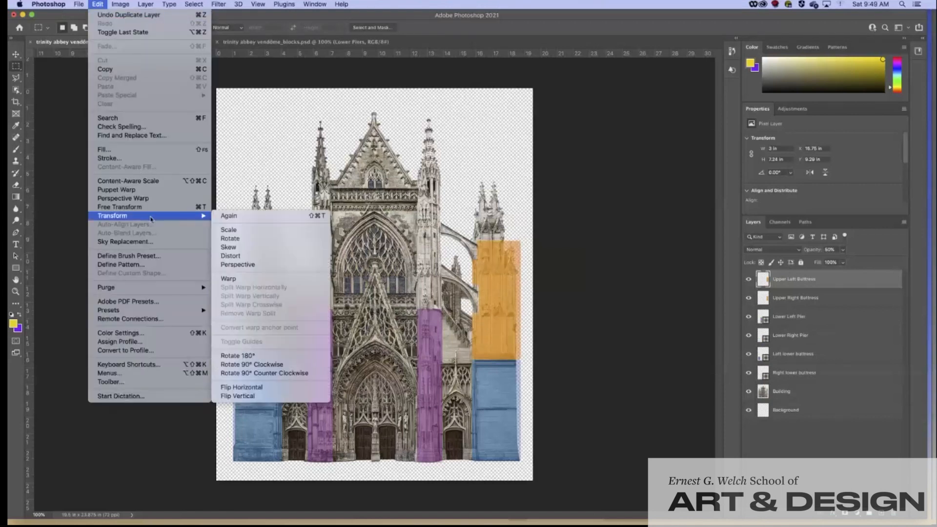
{"action": "left_click", "coordinate": [265, 387]}
{"action": "left_click", "coordinate": [16, 55]}
{"action": "left_click_drag", "start_coordinate": [487, 290], "coordinate": [252, 291]}
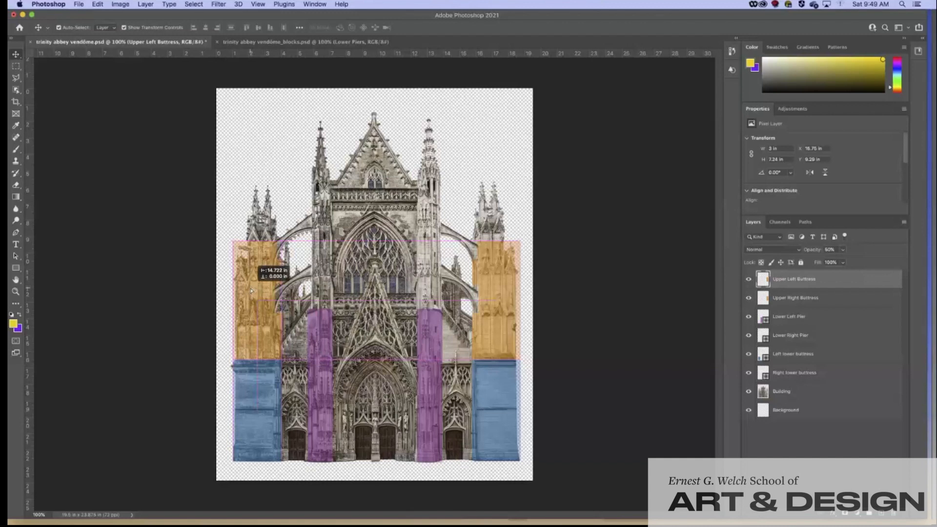
{"action": "left_click_drag", "start_coordinate": [252, 290], "coordinate": [252, 291]}
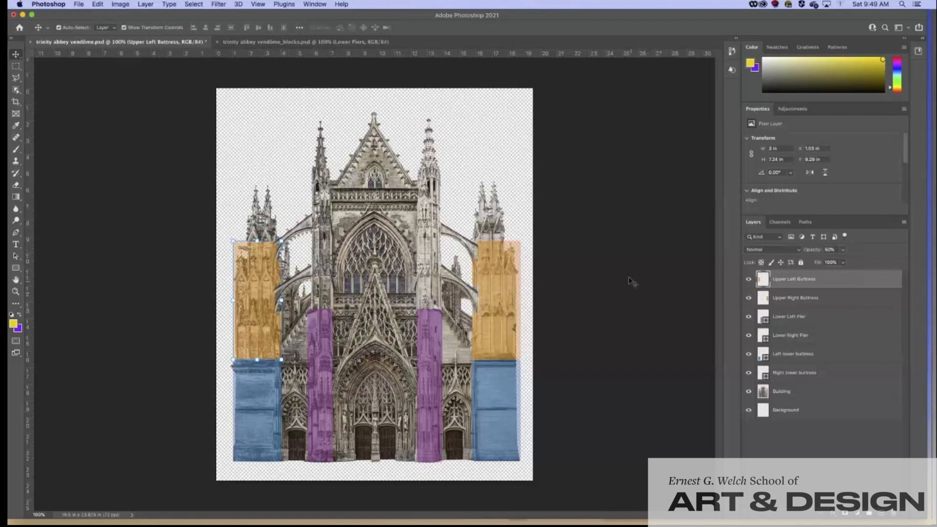
{"action": "mouse_move", "coordinate": [585, 516]}
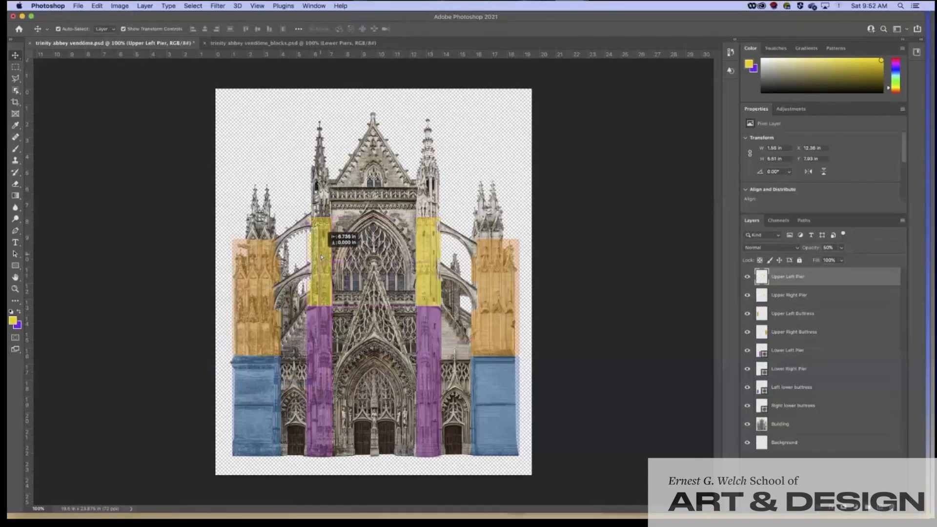
Step: Create a new top layer and name it 'Lower Right Flying B'
{"action": "left_click_drag", "start_coordinate": [321, 257], "coordinate": [322, 257]}
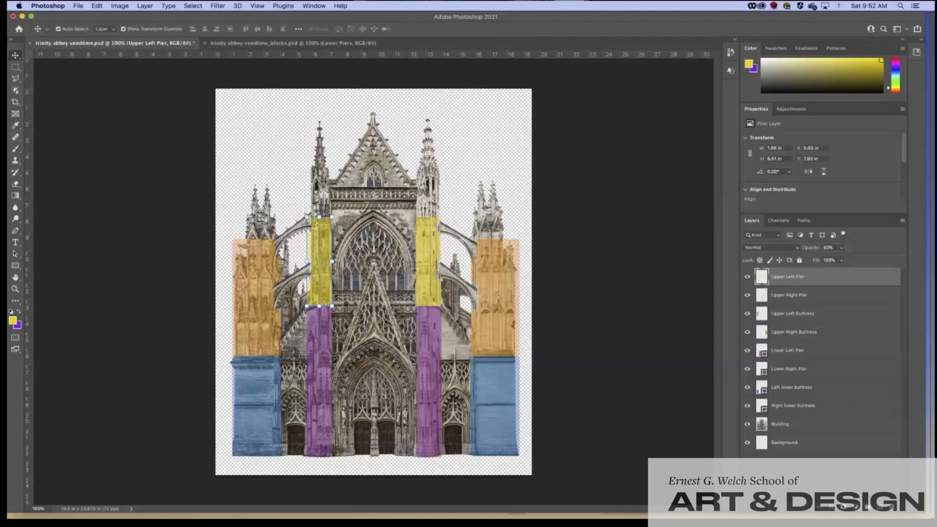
{"action": "left_click", "coordinate": [883, 509]}
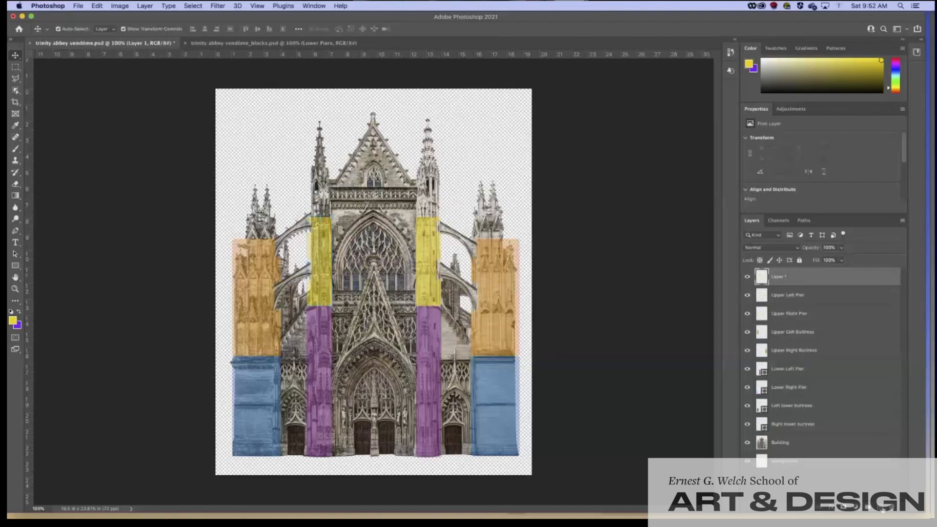
{"action": "double_click", "coordinate": [781, 277]}
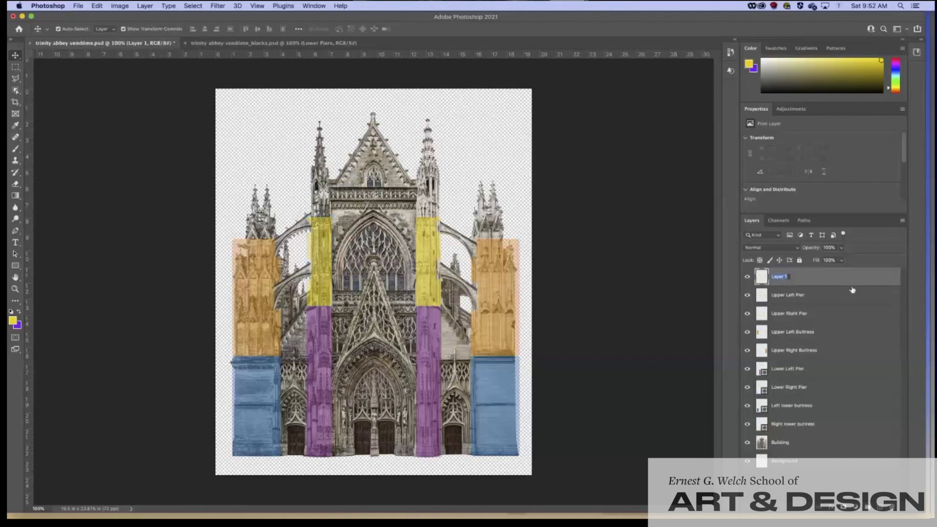
{"action": "type", "text": "Lower Right Flying B"}
{"action": "key", "text": "Return"}
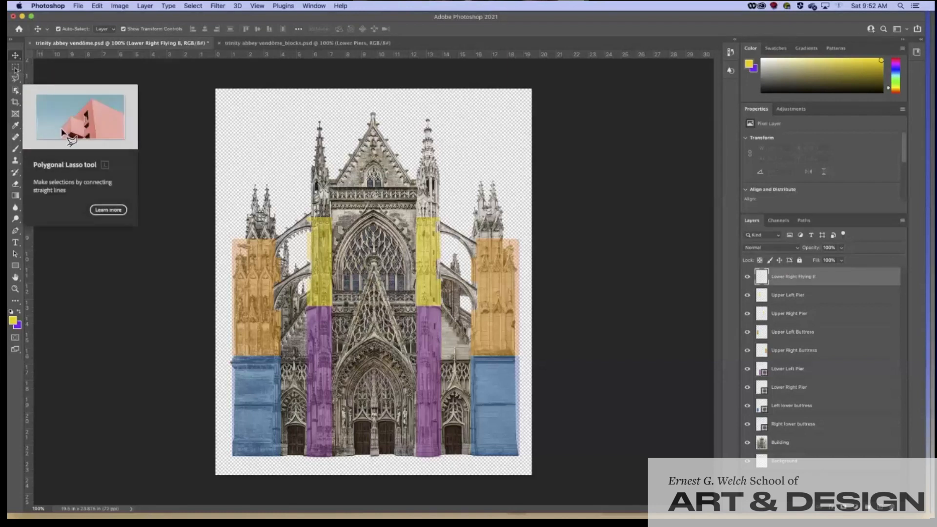
Step: Draw a thin green-filled rectangle beside the left buttress with the Rectangle Tool
{"action": "left_click", "coordinate": [12, 68]}
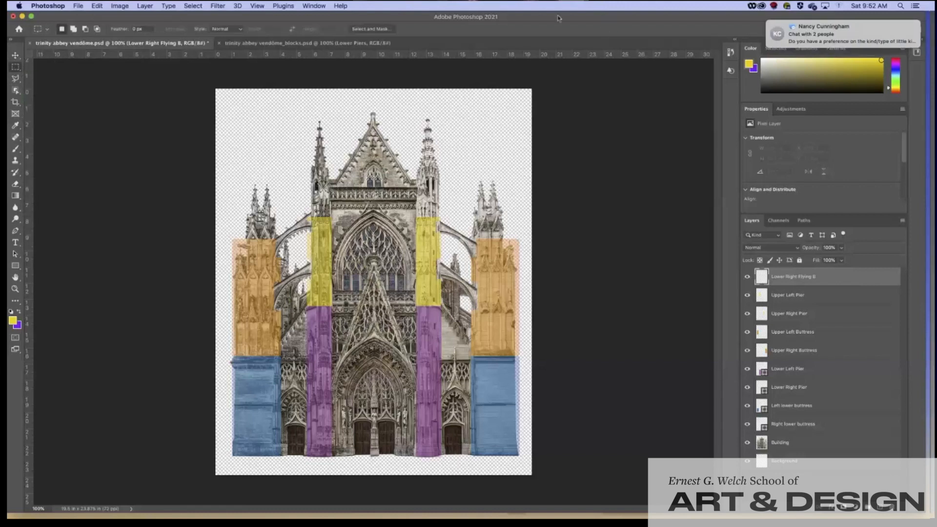
{"action": "left_click", "coordinate": [17, 69]}
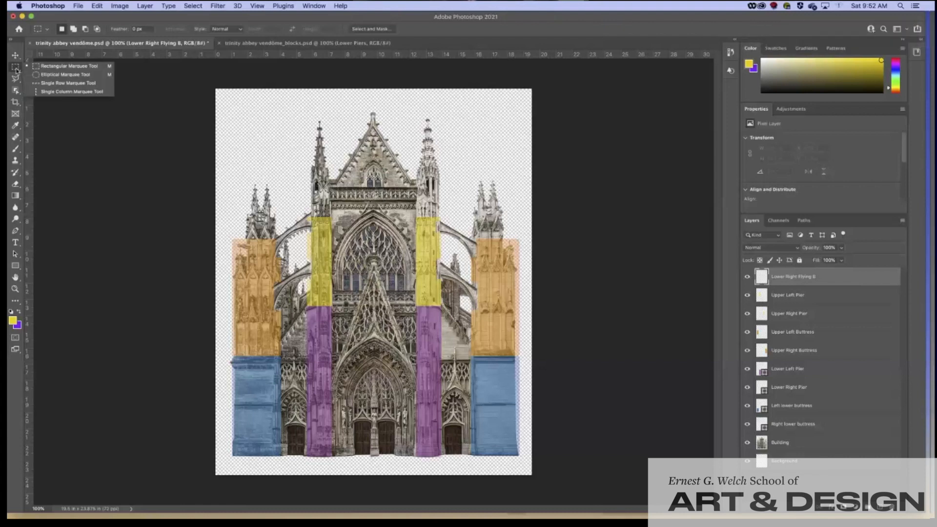
{"action": "left_click", "coordinate": [16, 70]}
{"action": "left_click", "coordinate": [16, 71]}
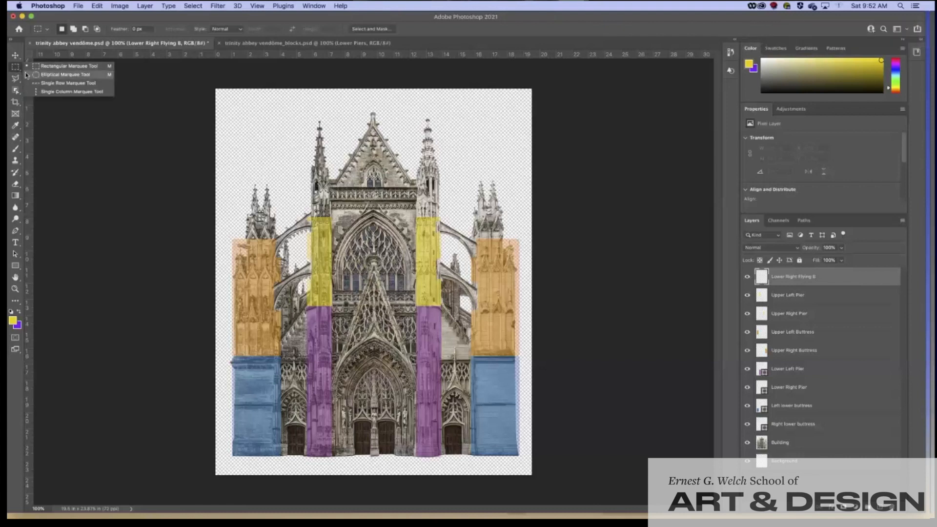
{"action": "left_click", "coordinate": [32, 68]}
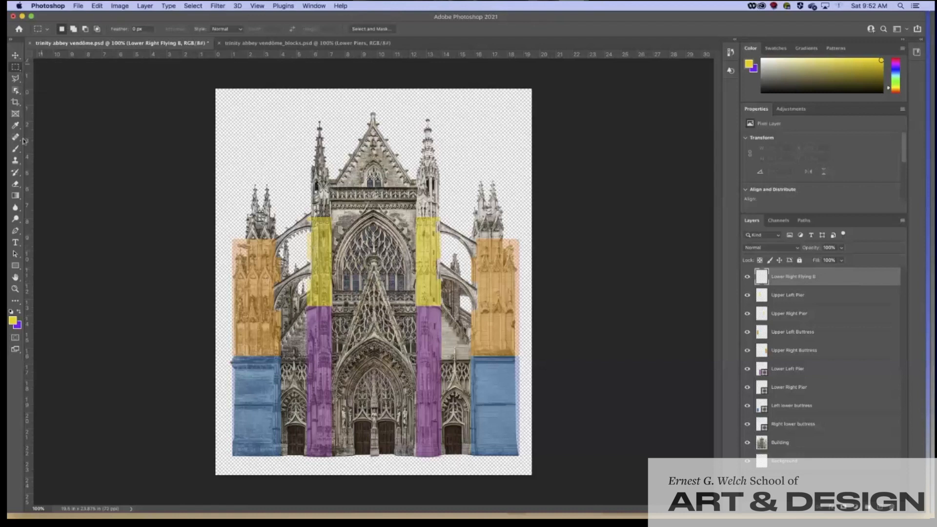
{"action": "left_click", "coordinate": [15, 266]}
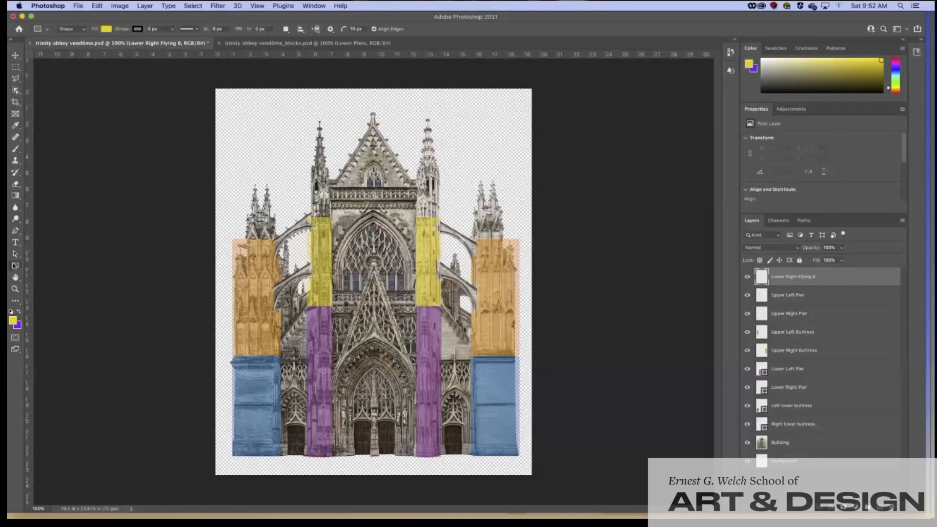
{"action": "left_click", "coordinate": [104, 29]}
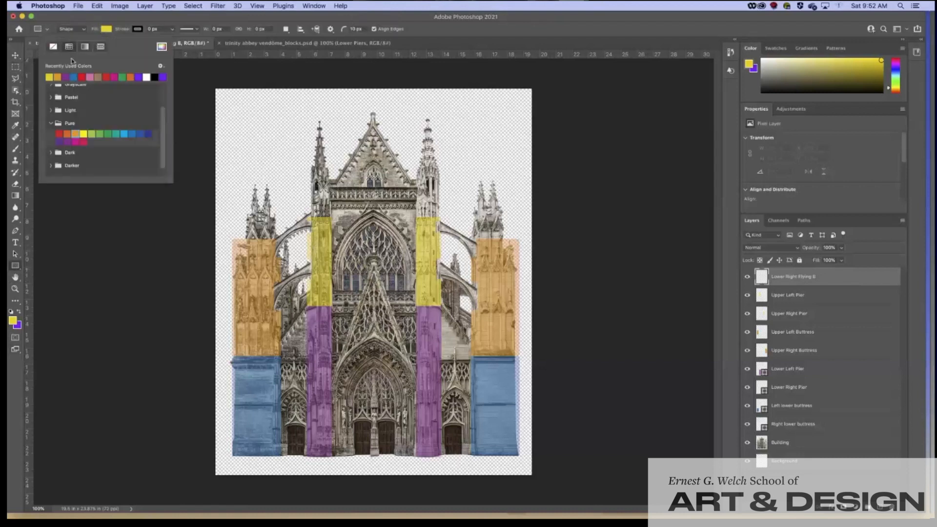
{"action": "left_click", "coordinate": [107, 134]}
{"action": "left_click", "coordinate": [135, 19]}
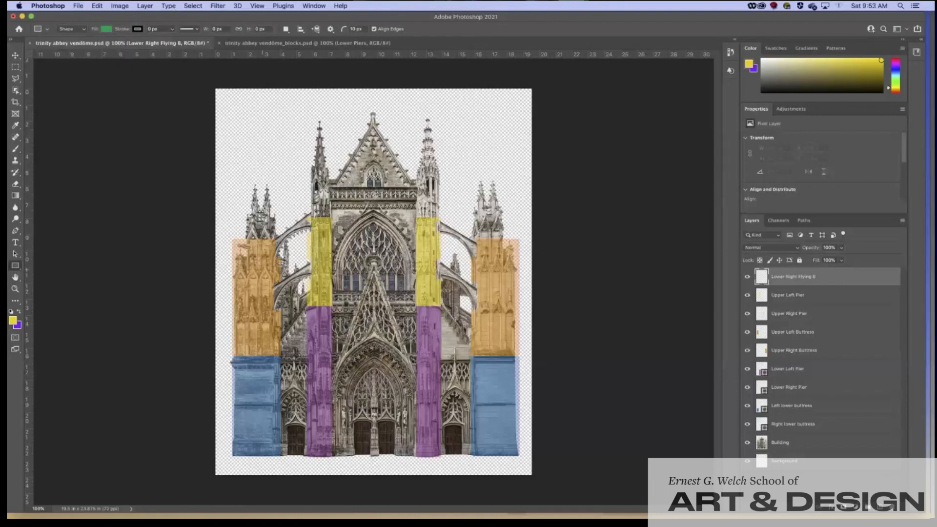
{"action": "left_click_drag", "start_coordinate": [273, 287], "coordinate": [320, 276]}
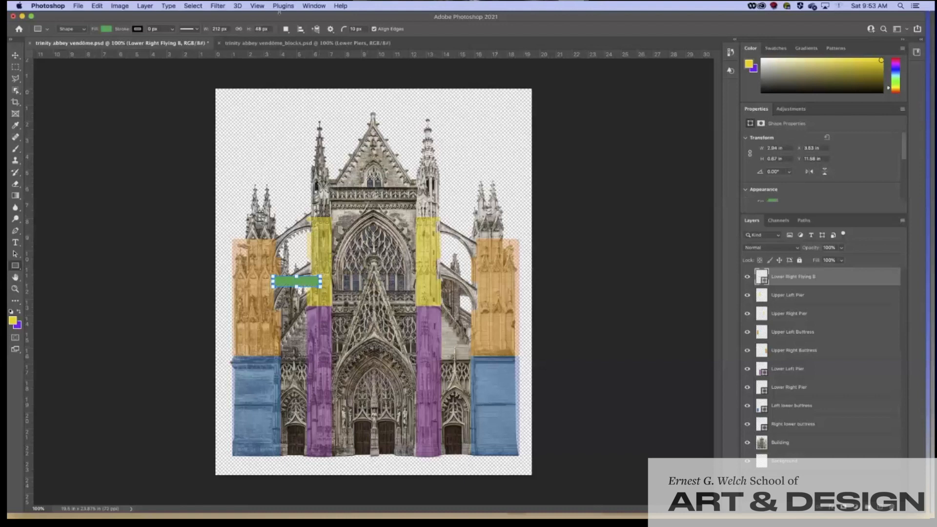
Step: Free-transform the green bar: rotate it to -46.17°, resize and position it along the buttress
{"action": "left_click", "coordinate": [98, 7]}
{"action": "mouse_move", "coordinate": [119, 6]}
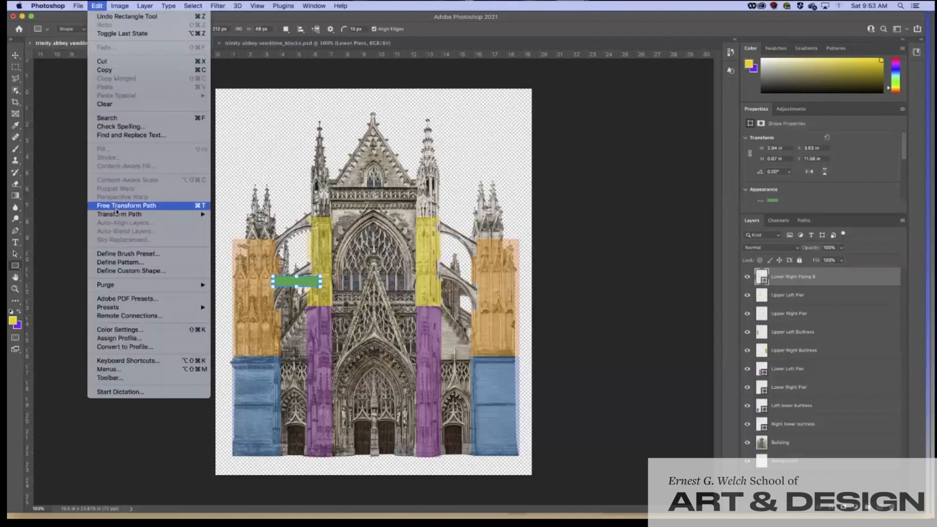
{"action": "left_click", "coordinate": [115, 209]}
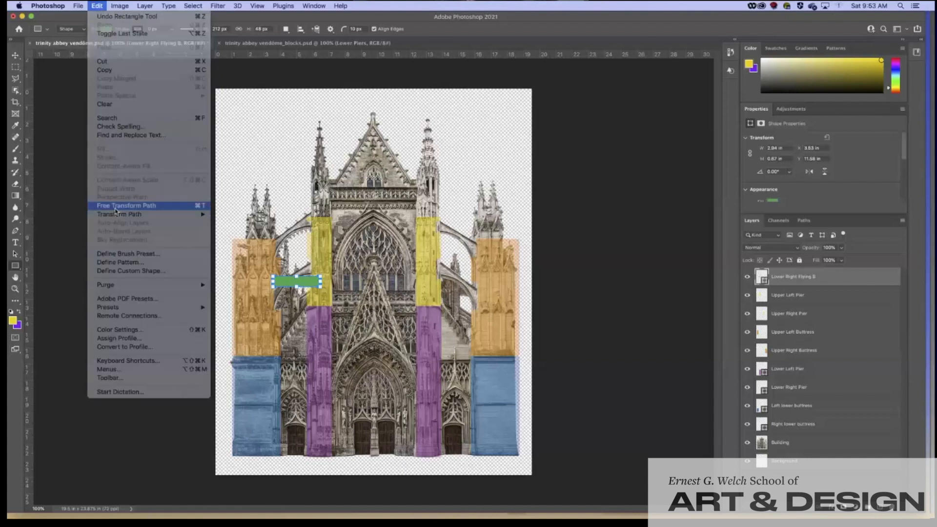
{"action": "left_click_drag", "start_coordinate": [325, 269], "coordinate": [324, 274]}
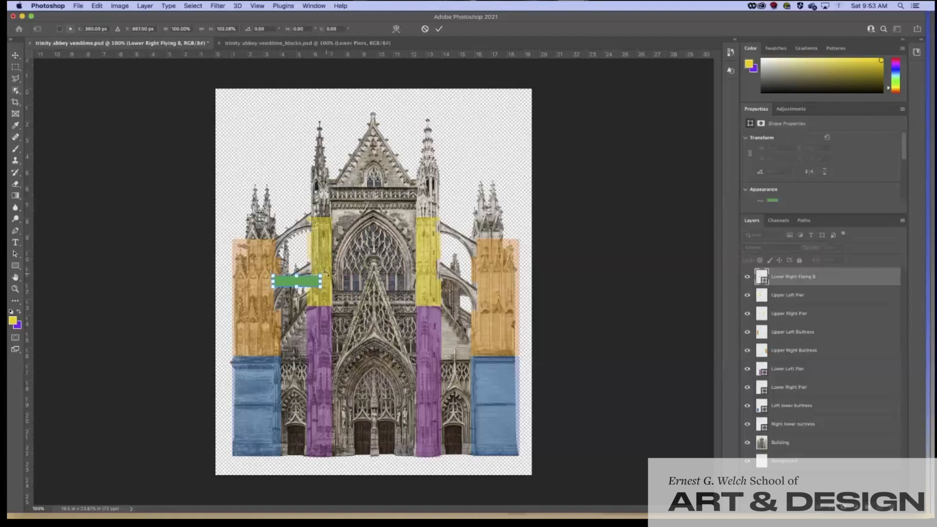
{"action": "left_click_drag", "start_coordinate": [325, 273], "coordinate": [317, 258]}
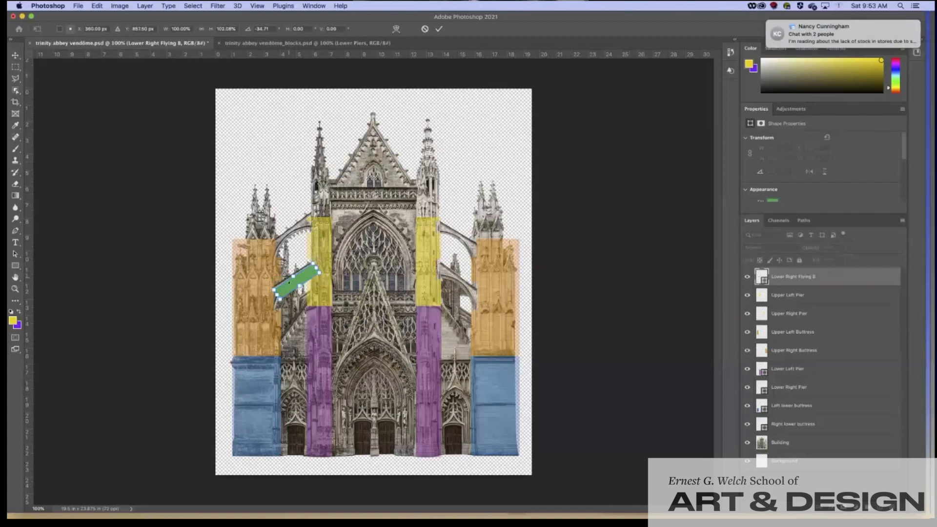
{"action": "left_click_drag", "start_coordinate": [294, 288], "coordinate": [296, 268]}
{"action": "left_click_drag", "start_coordinate": [302, 281], "coordinate": [300, 285]}
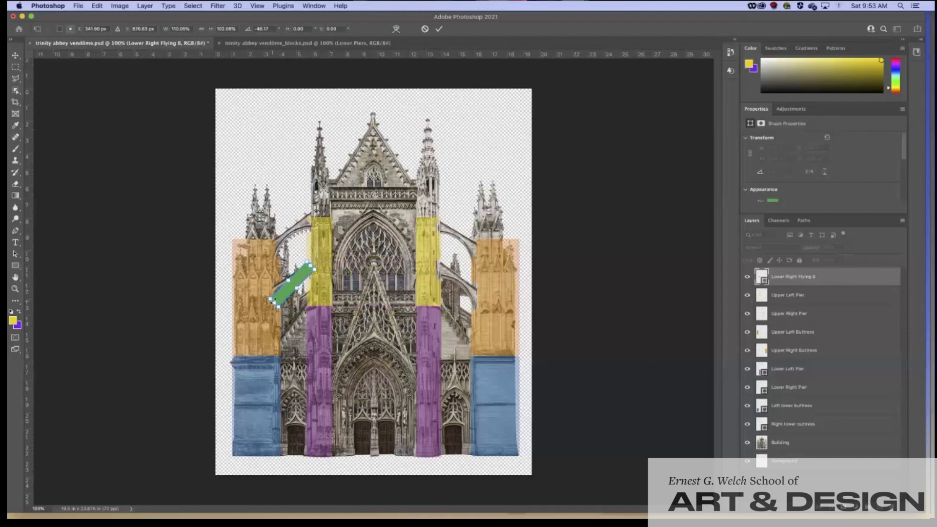
{"action": "left_click_drag", "start_coordinate": [272, 300], "coordinate": [270, 302]}
{"action": "key", "text": "Return"}
Step: Set the green bar layer's opacity to 50%
{"action": "left_click", "coordinate": [842, 250]}
{"action": "left_click_drag", "start_coordinate": [842, 258], "coordinate": [820, 260]}
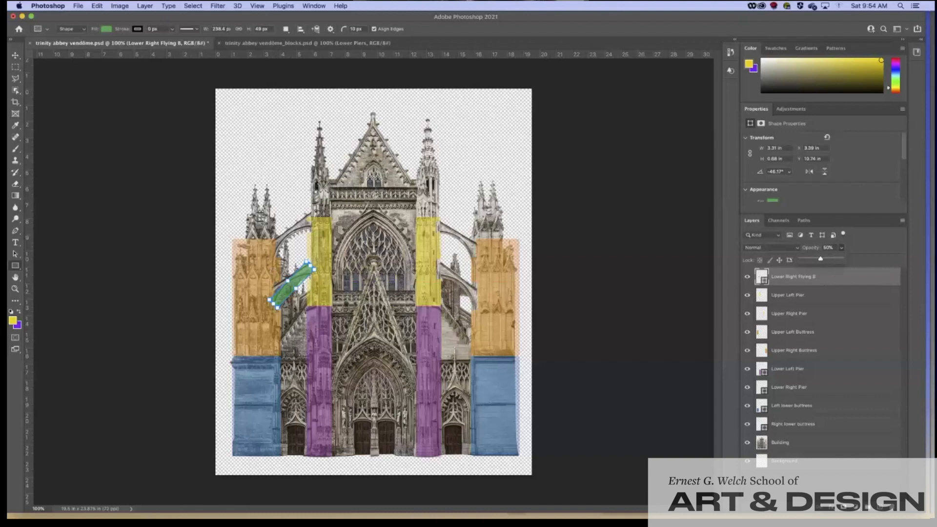
{"action": "left_click", "coordinate": [819, 284]}
Step: Duplicate the green bar layer as 'Upper Right Flying B copy'
{"action": "right_click", "coordinate": [819, 284]}
{"action": "left_click", "coordinate": [737, 171]}
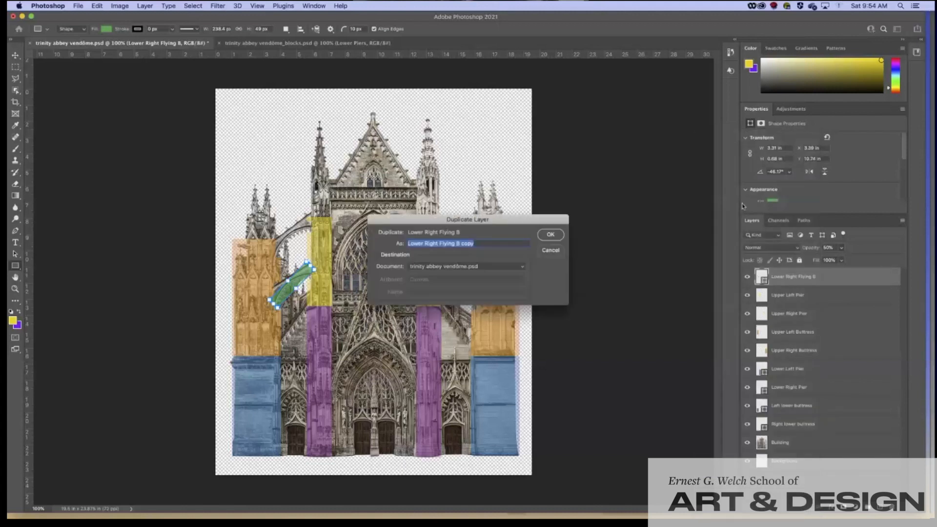
{"action": "left_click", "coordinate": [480, 243]}
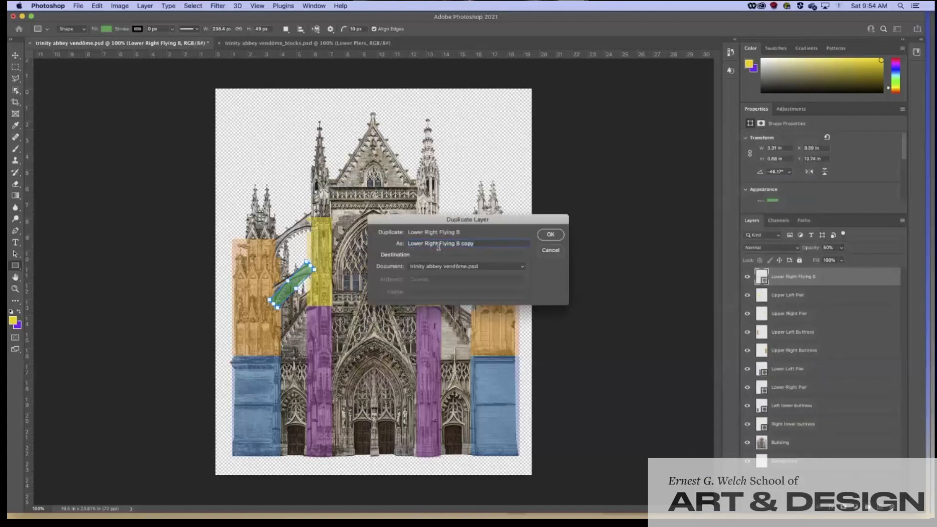
{"action": "left_click_drag", "start_coordinate": [424, 244], "coordinate": [403, 245]}
{"action": "type", "text": "Upper"}
{"action": "left_click", "coordinate": [547, 235]}
Step: Move the copied green bar over the lower right flying buttress and add an empty layer
{"action": "left_click", "coordinate": [16, 57]}
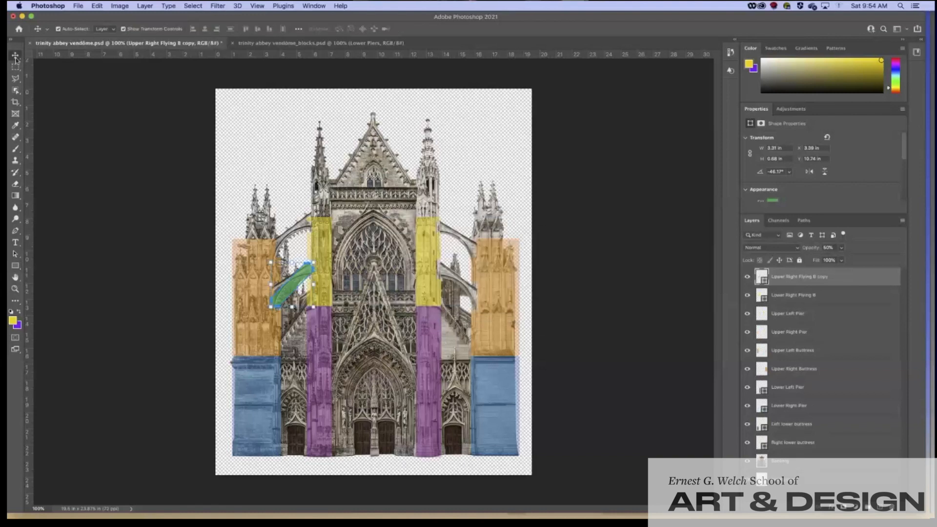
{"action": "left_click_drag", "start_coordinate": [289, 283], "coordinate": [292, 240]}
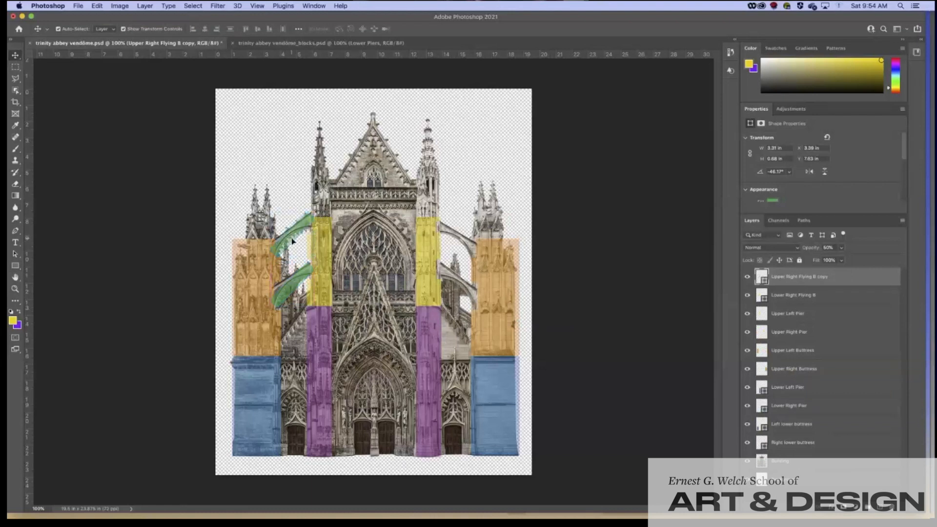
{"action": "left_click_drag", "start_coordinate": [291, 240], "coordinate": [291, 240]}
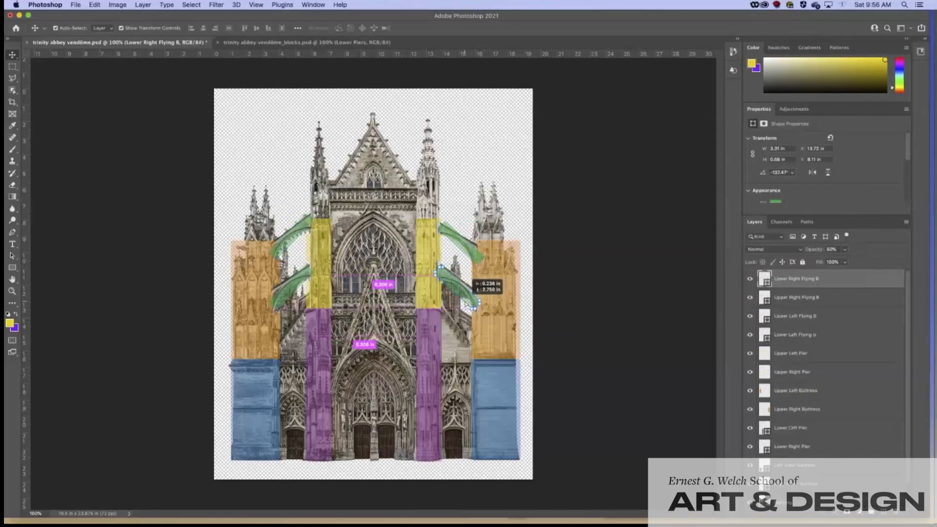
{"action": "left_click_drag", "start_coordinate": [466, 303], "coordinate": [467, 304]}
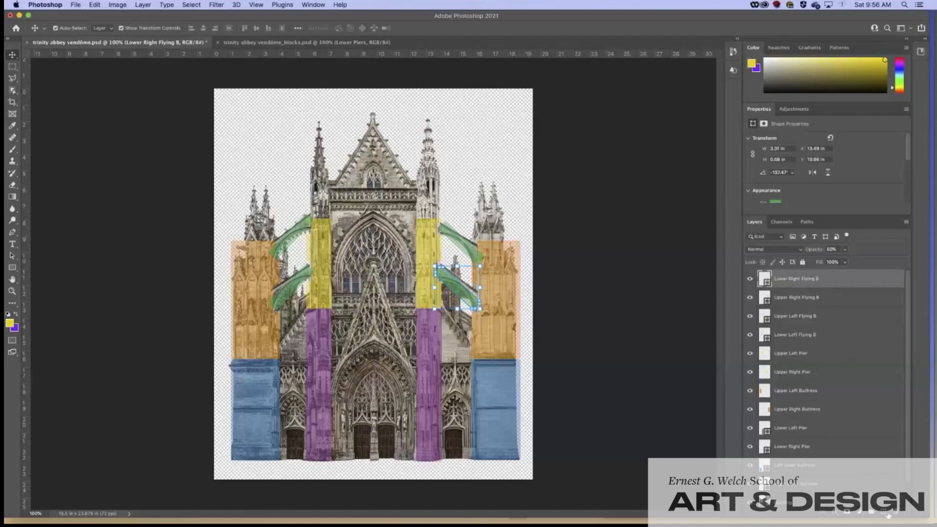
{"action": "left_click", "coordinate": [884, 513]}
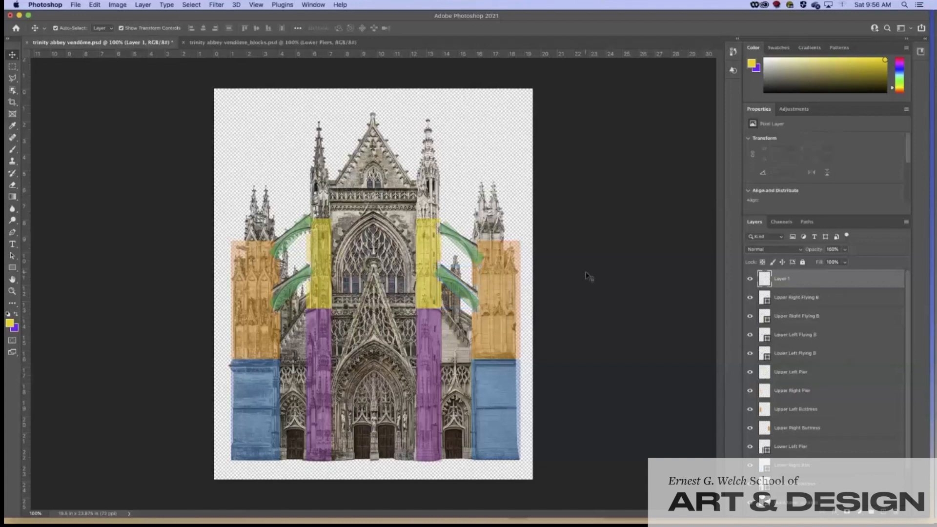
Step: Rename the new layer to 'Upper Arch'
{"action": "double_click", "coordinate": [784, 279]}
{"action": "type", "text": "Upper Arch"}
{"action": "key", "text": "Return"}
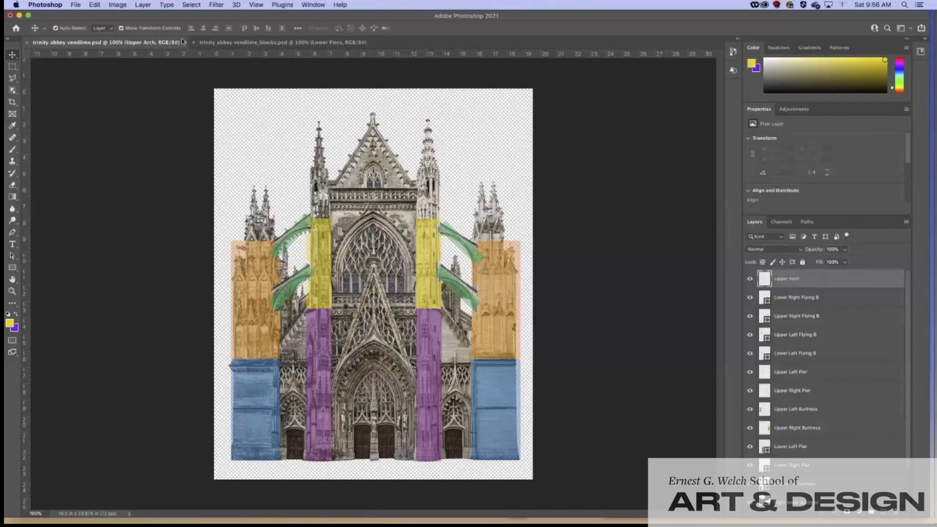
Step: Choose the Ellipse Tool with a red shape fill
{"action": "left_click", "coordinate": [17, 267]}
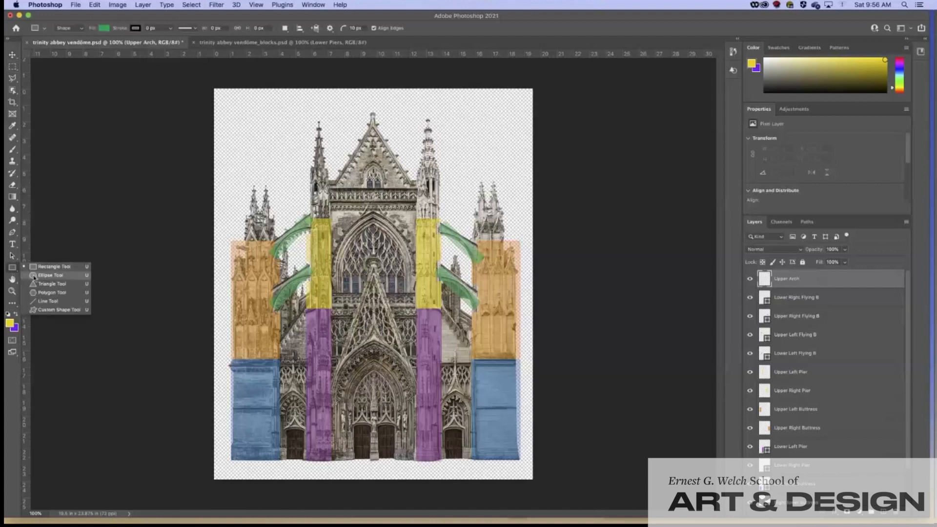
{"action": "left_click", "coordinate": [33, 276]}
{"action": "left_click", "coordinate": [104, 28]}
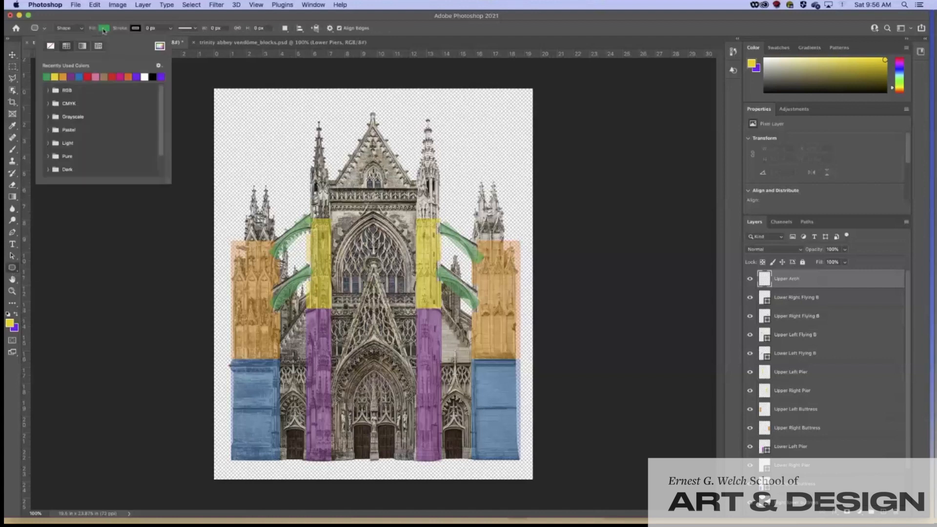
{"action": "left_click", "coordinate": [87, 77]}
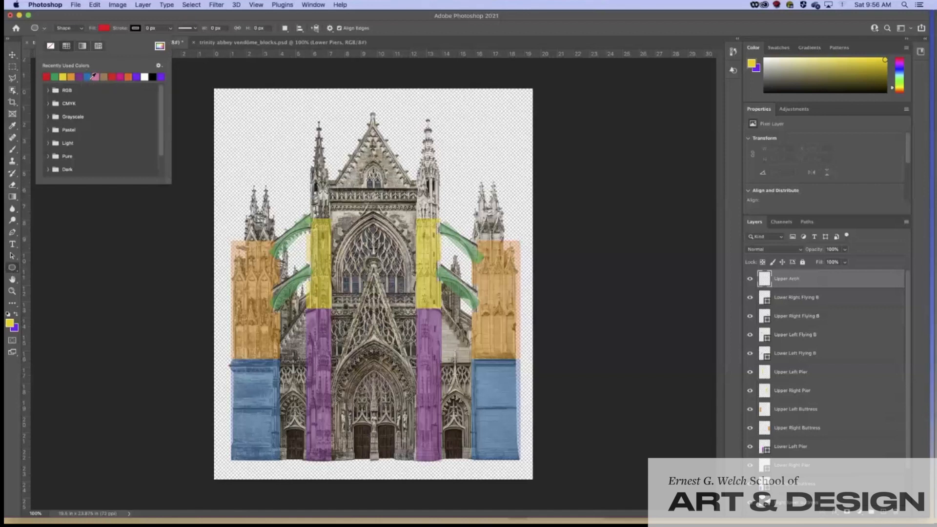
{"action": "left_click", "coordinate": [133, 16]}
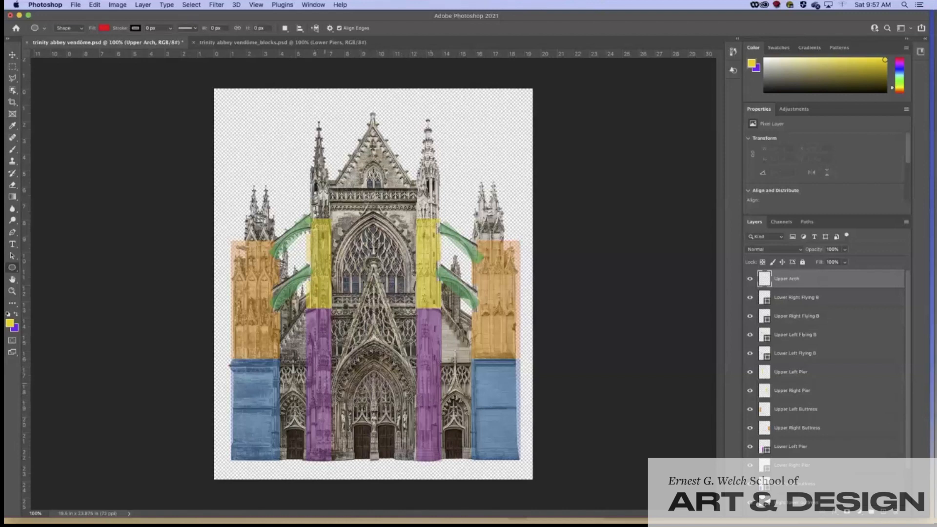
Step: Draw a red ellipse and size and centre it over the central portal
{"action": "left_click_drag", "start_coordinate": [373, 356], "coordinate": [474, 464]}
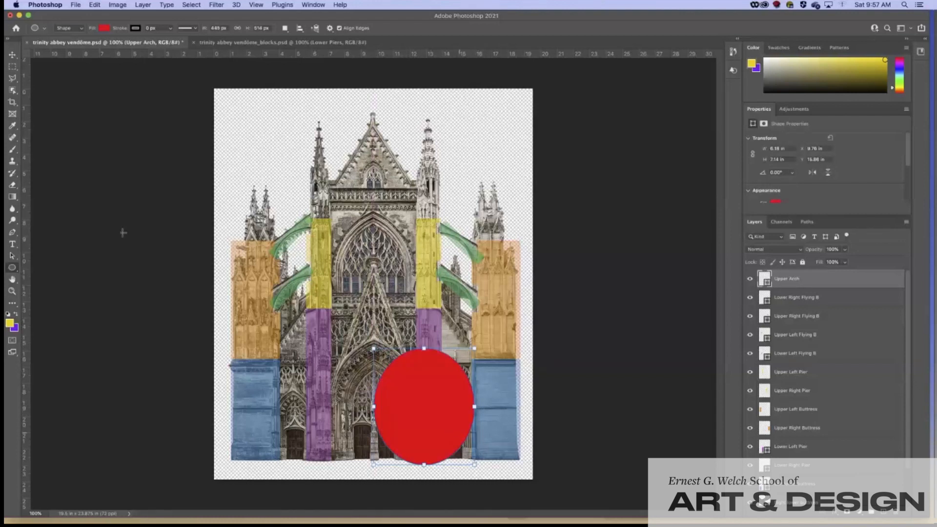
{"action": "left_click", "coordinate": [12, 55]}
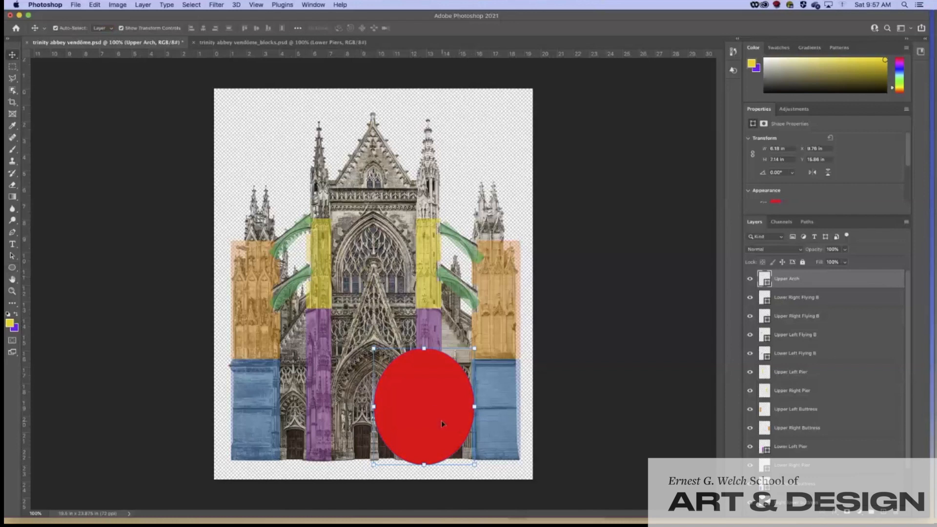
{"action": "left_click_drag", "start_coordinate": [441, 421], "coordinate": [392, 419]}
{"action": "left_click_drag", "start_coordinate": [374, 344], "coordinate": [374, 339]}
{"action": "left_click_drag", "start_coordinate": [424, 401], "coordinate": [420, 410]}
{"action": "left_click_drag", "start_coordinate": [368, 376], "coordinate": [368, 374]}
{"action": "mouse_move", "coordinate": [325, 400]}
{"action": "left_mouse_down"}
{"action": "mouse_move", "coordinate": [356, 400]}
{"action": "mouse_move", "coordinate": [327, 401]}
{"action": "left_mouse_up"}
{"action": "left_click_drag", "start_coordinate": [382, 379], "coordinate": [382, 381]}
Step: Set the ellipse to 50% opacity and refine its width and height to fit the portal
{"action": "left_click", "coordinate": [844, 250]}
{"action": "left_click_drag", "start_coordinate": [845, 261], "coordinate": [824, 263]}
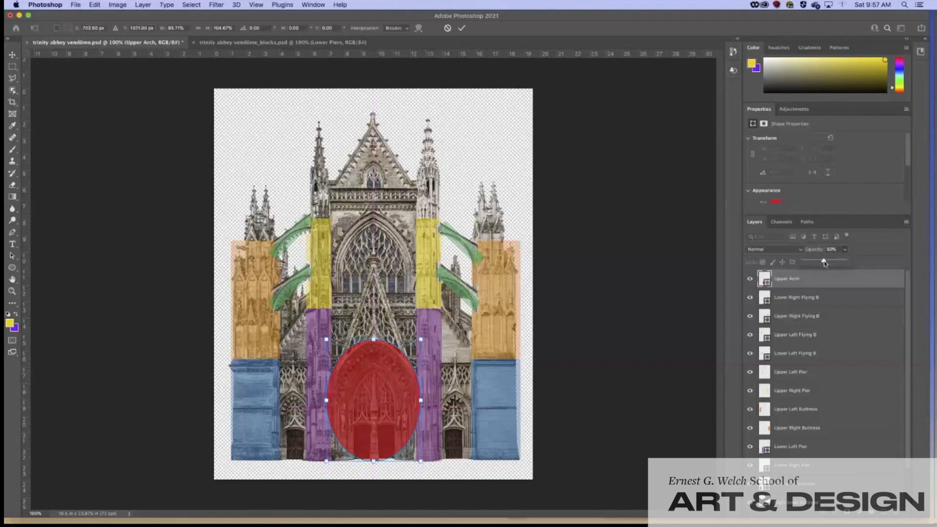
{"action": "left_click_drag", "start_coordinate": [420, 400], "coordinate": [387, 382]}
{"action": "left_click_drag", "start_coordinate": [420, 339], "coordinate": [420, 342]}
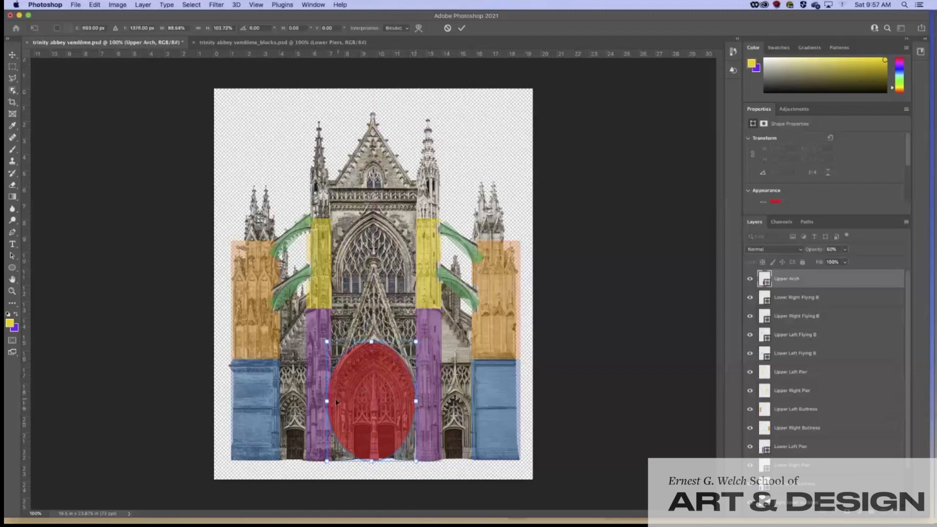
{"action": "left_click_drag", "start_coordinate": [327, 400], "coordinate": [331, 401]}
{"action": "left_click_drag", "start_coordinate": [374, 343], "coordinate": [376, 343]}
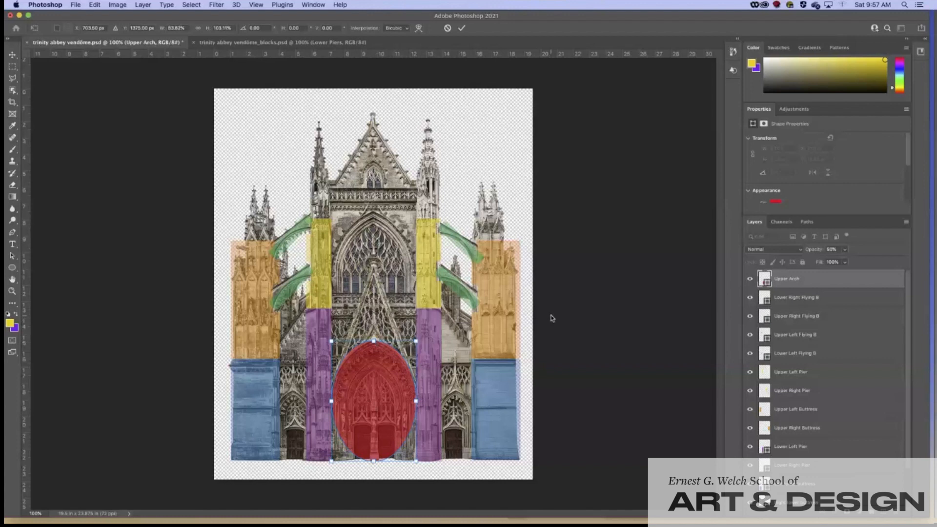
{"action": "key", "text": "Return"}
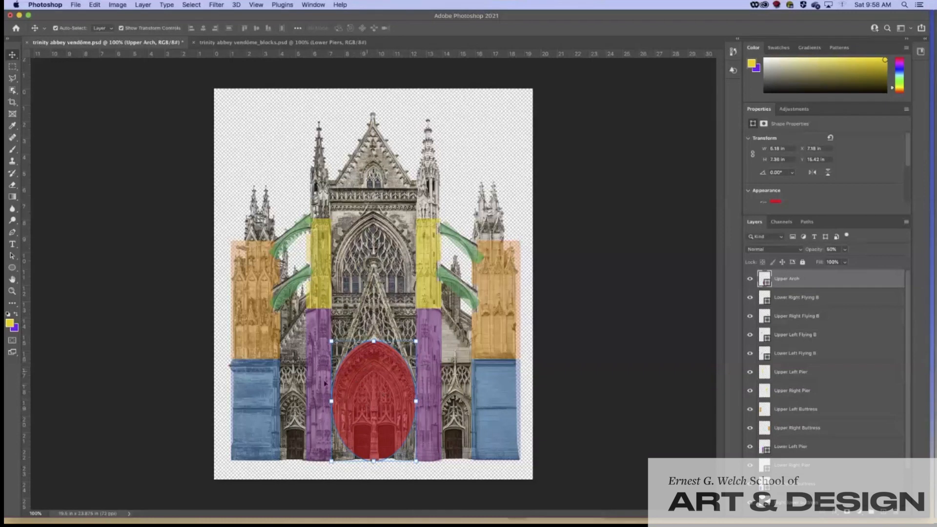
{"action": "left_click_drag", "start_coordinate": [13, 66], "coordinate": [34, 76]}
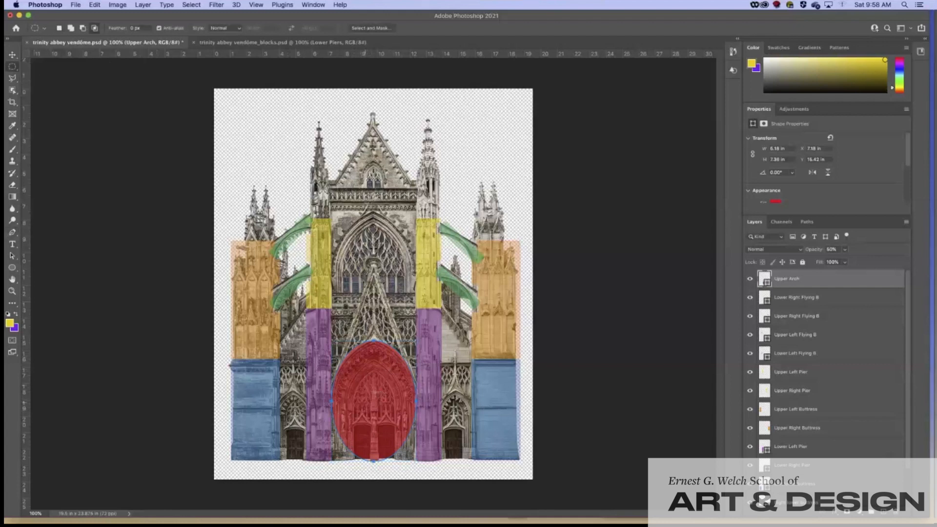
Step: Make an elliptical selection inside the red ellipse, transformed taller and narrower to the inner arch
{"action": "left_click_drag", "start_coordinate": [373, 375], "coordinate": [405, 464]}
{"action": "left_click", "coordinate": [187, 7]}
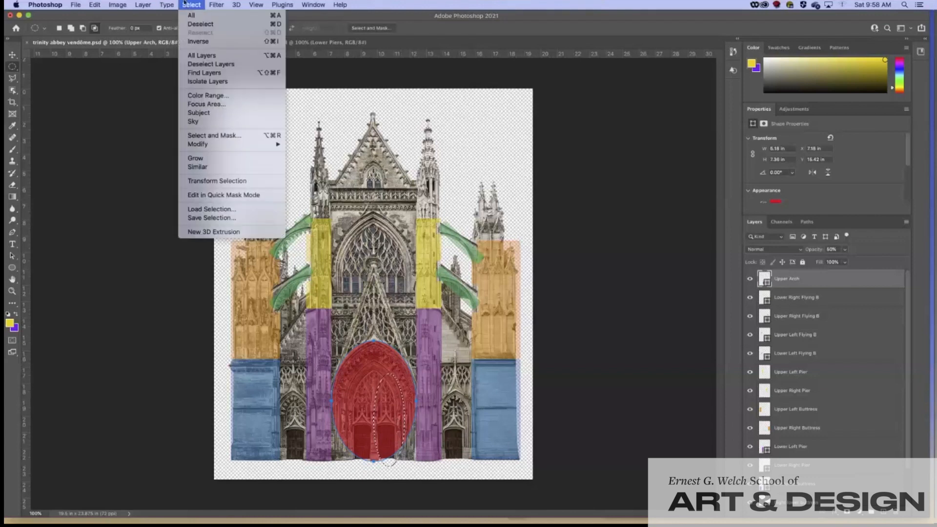
{"action": "left_click", "coordinate": [214, 181]}
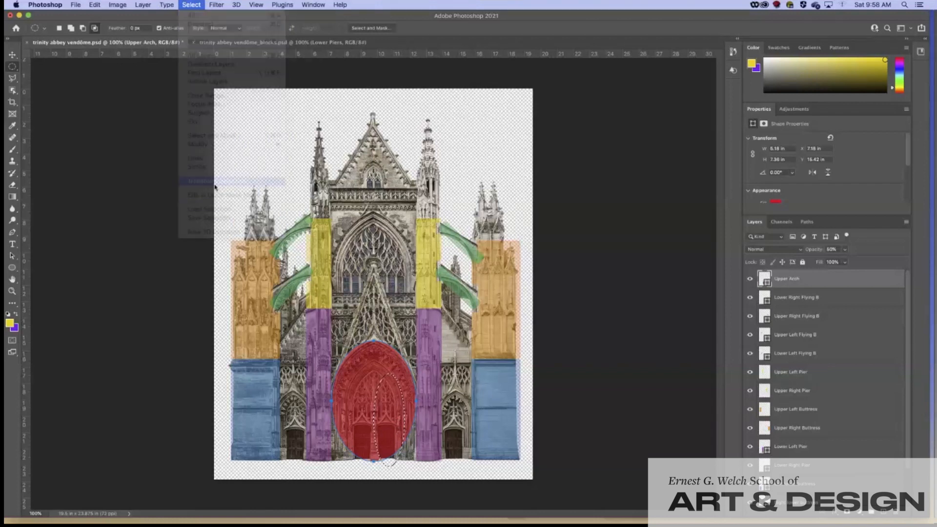
{"action": "left_click_drag", "start_coordinate": [374, 419], "coordinate": [342, 419]}
{"action": "left_click_drag", "start_coordinate": [374, 373], "coordinate": [373, 367]}
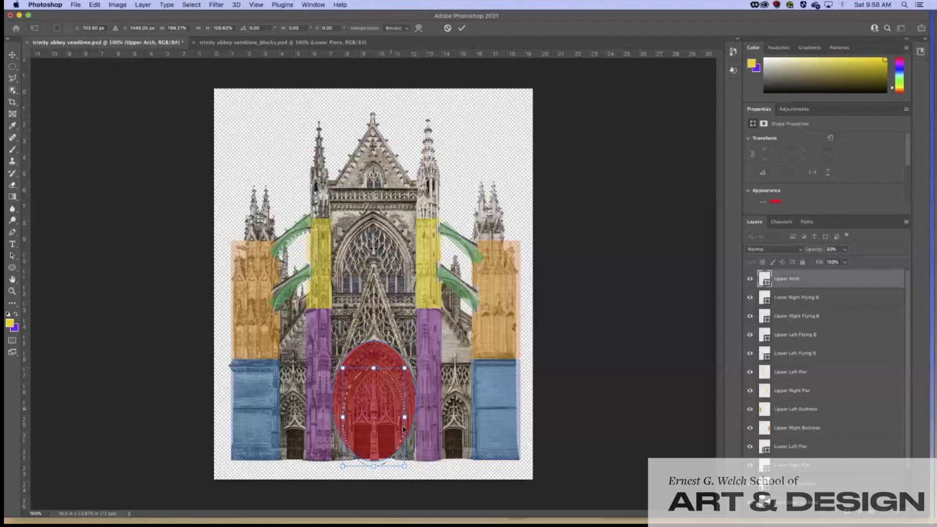
{"action": "left_click_drag", "start_coordinate": [405, 417], "coordinate": [400, 418]}
{"action": "left_click_drag", "start_coordinate": [343, 417], "coordinate": [347, 417]}
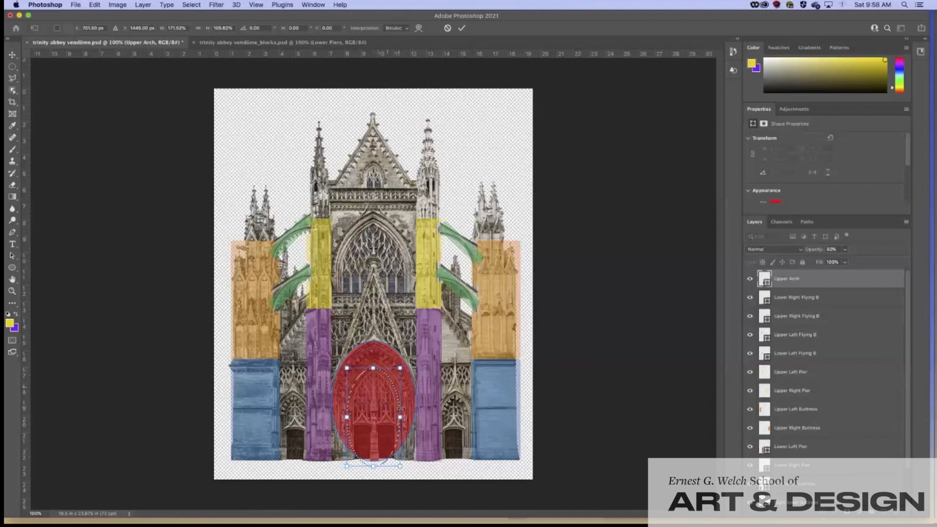
{"action": "mouse_move", "coordinate": [373, 368]}
{"action": "left_mouse_down"}
{"action": "mouse_move", "coordinate": [374, 360]}
{"action": "mouse_move", "coordinate": [376, 369]}
{"action": "left_mouse_up"}
{"action": "left_click_drag", "start_coordinate": [347, 417], "coordinate": [397, 417]}
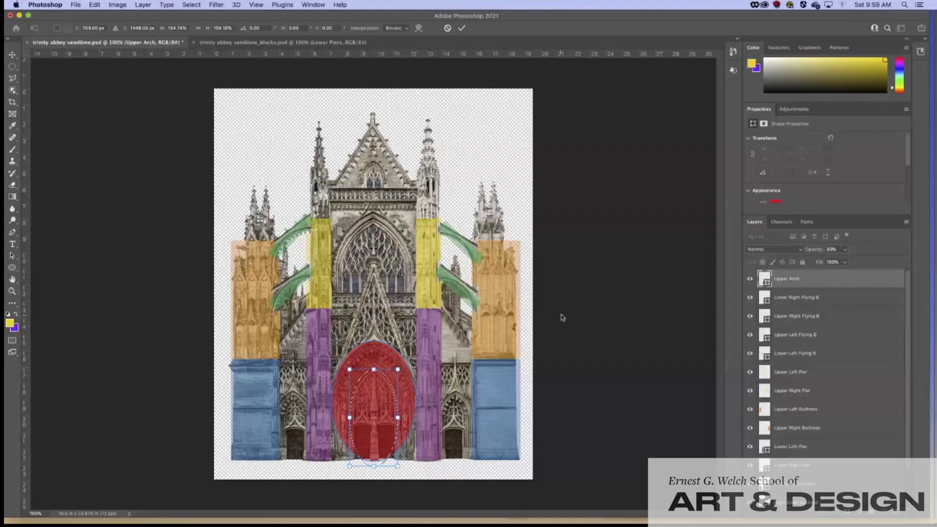
{"action": "key", "text": "Return"}
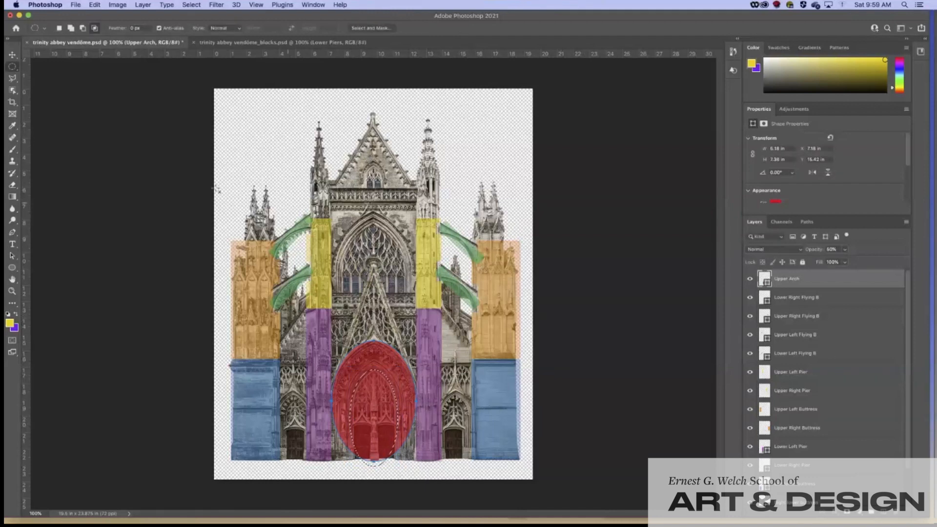
Step: Rasterize the Upper Arch layer and erase the selected inside of the red ellipse
{"action": "left_click", "coordinate": [12, 186]}
{"action": "left_click", "coordinate": [377, 398]}
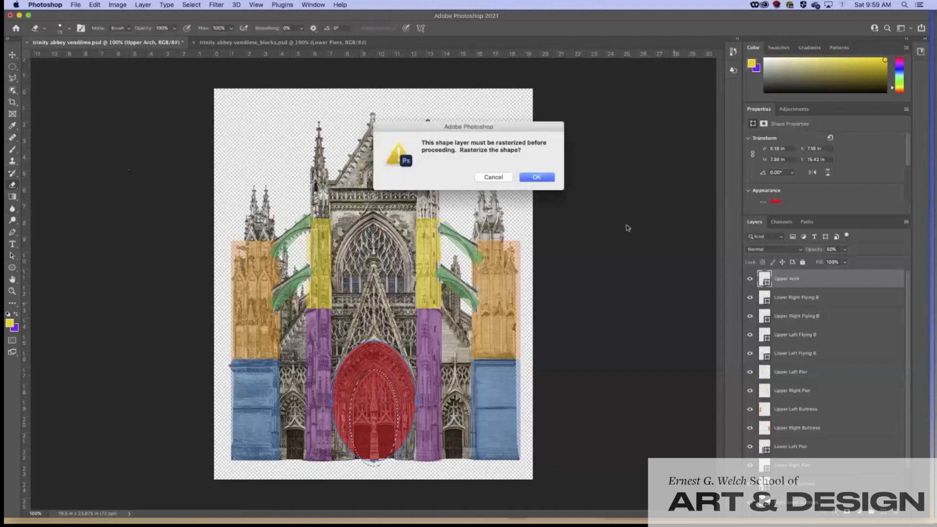
{"action": "left_click", "coordinate": [538, 178]}
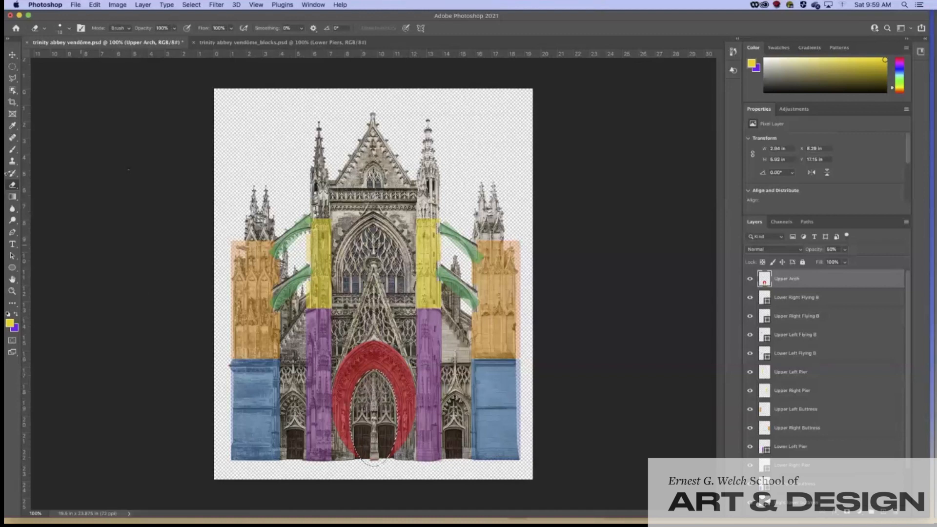
Step: Delete the arch's left and right lower legs and a leftover red speck using rectangular selections
{"action": "left_click", "coordinate": [11, 68]}
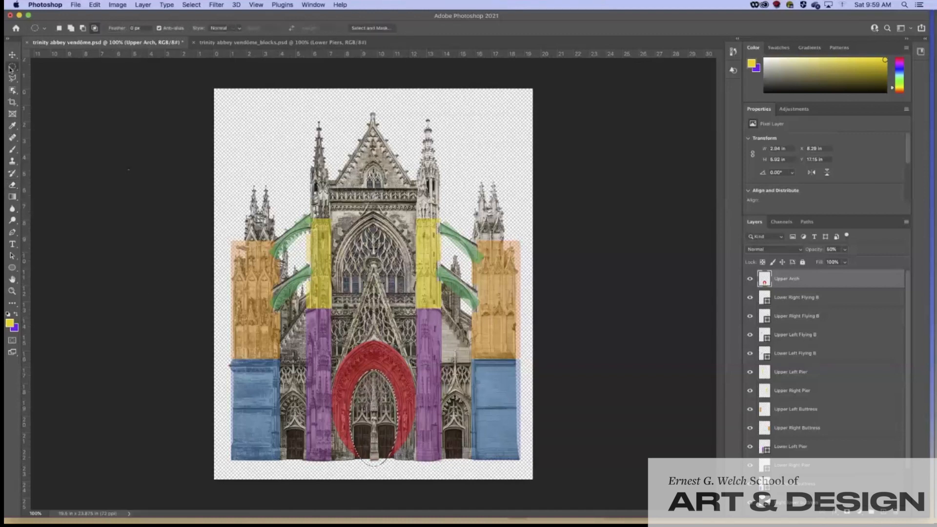
{"action": "left_click", "coordinate": [11, 69]}
{"action": "left_click", "coordinate": [41, 64]}
{"action": "left_click_drag", "start_coordinate": [325, 401], "coordinate": [361, 461]}
{"action": "key", "text": "Delete"}
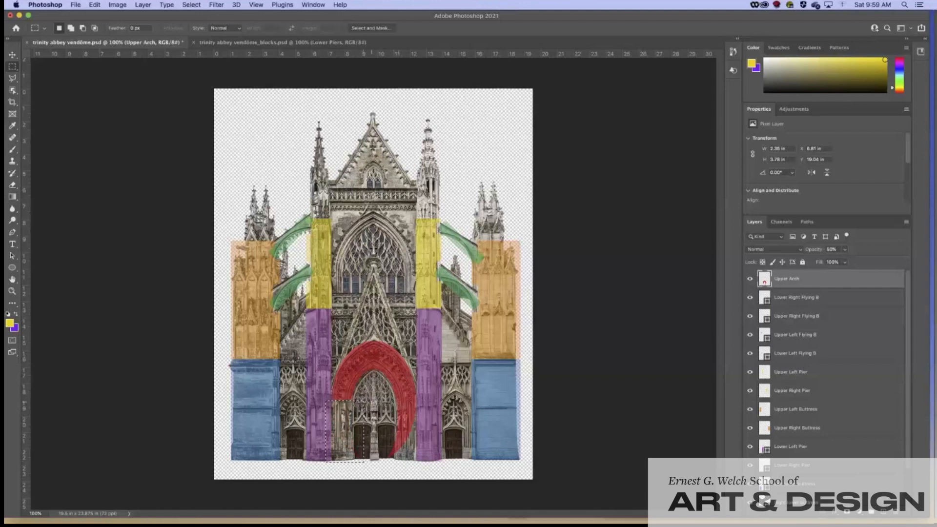
{"action": "mouse_move", "coordinate": [391, 401]}
{"action": "left_mouse_down"}
{"action": "mouse_move", "coordinate": [405, 401]}
{"action": "mouse_move", "coordinate": [419, 464]}
{"action": "left_mouse_up"}
{"action": "key", "text": "Delete"}
{"action": "left_click_drag", "start_coordinate": [379, 449], "coordinate": [396, 465]}
{"action": "key", "text": "Delete"}
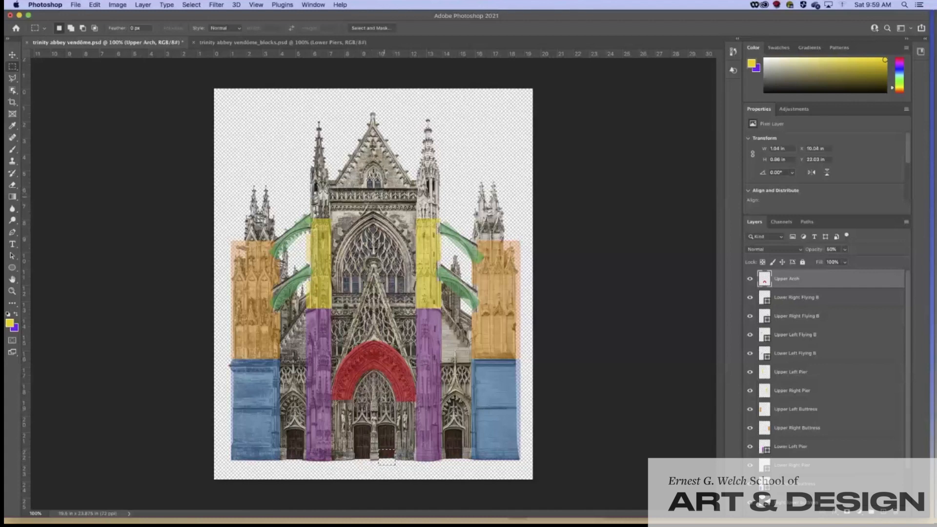
Step: Duplicate the red arch as 'Lower Arch', then move and resize it over the window arch
{"action": "right_click", "coordinate": [796, 287]}
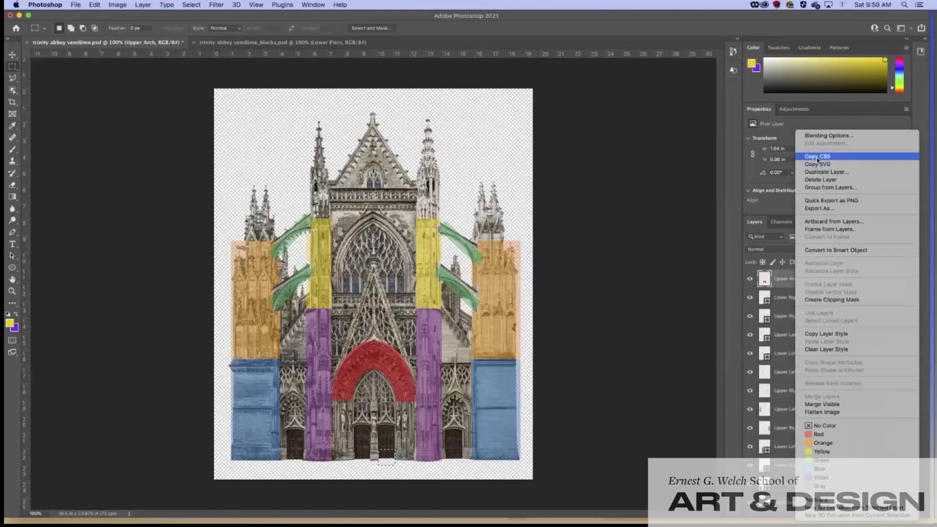
{"action": "left_click", "coordinate": [820, 172]}
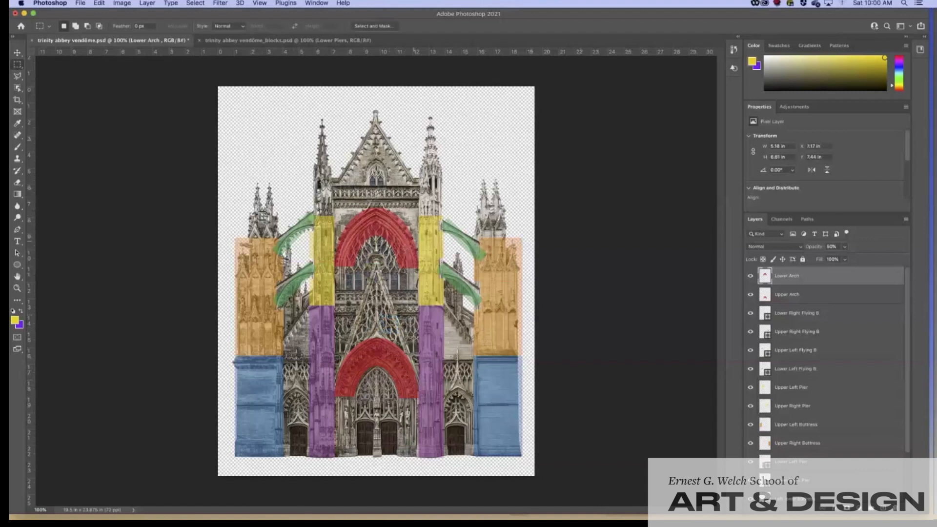
{"action": "left_click", "coordinate": [17, 53]}
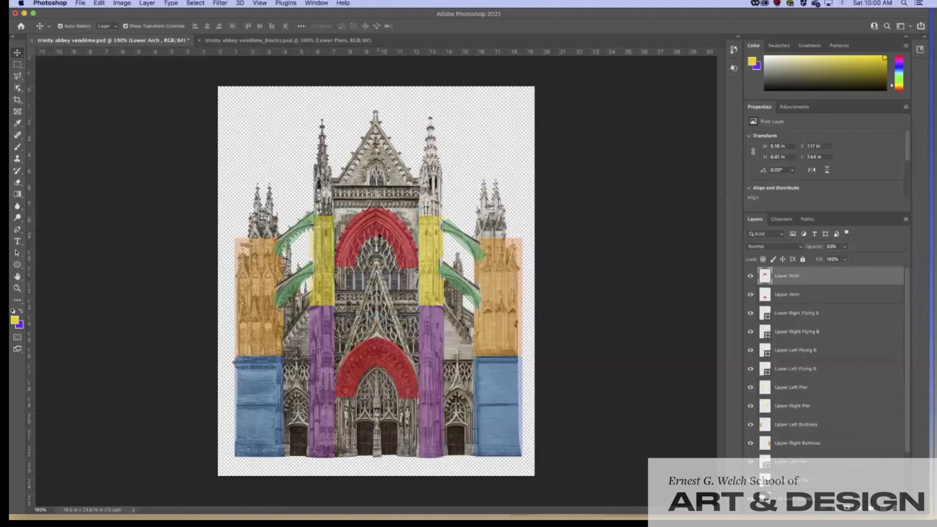
{"action": "left_click_drag", "start_coordinate": [378, 235], "coordinate": [379, 227]}
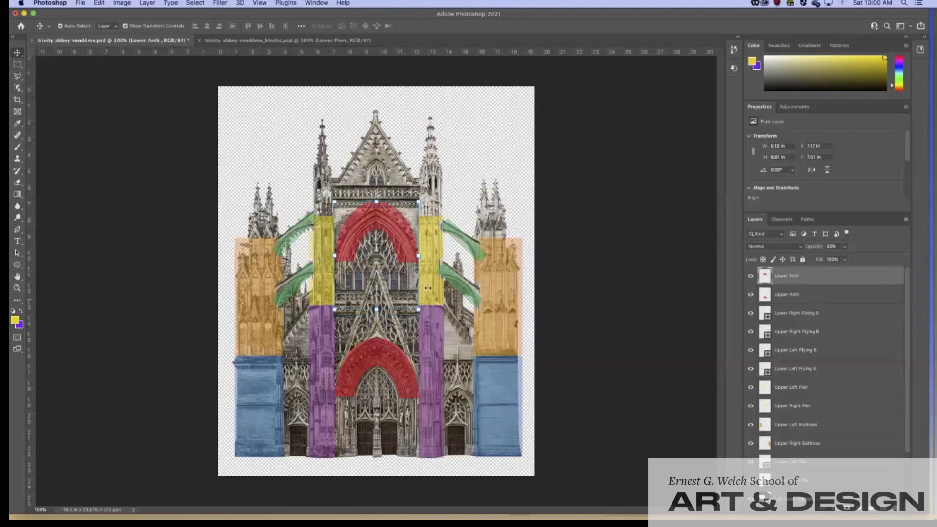
{"action": "left_click_drag", "start_coordinate": [419, 256], "coordinate": [423, 257]}
{"action": "left_click_drag", "start_coordinate": [376, 201], "coordinate": [376, 206]}
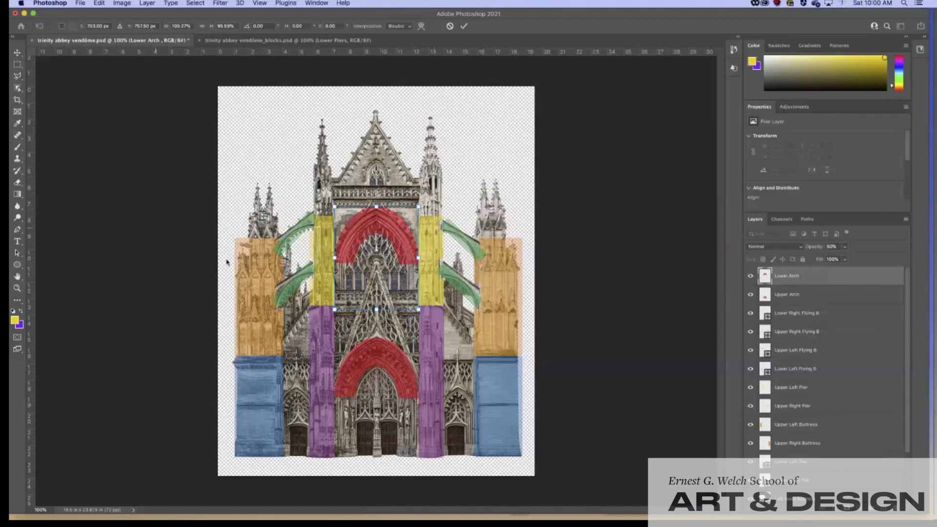
{"action": "left_click_drag", "start_coordinate": [374, 228], "coordinate": [373, 236]}
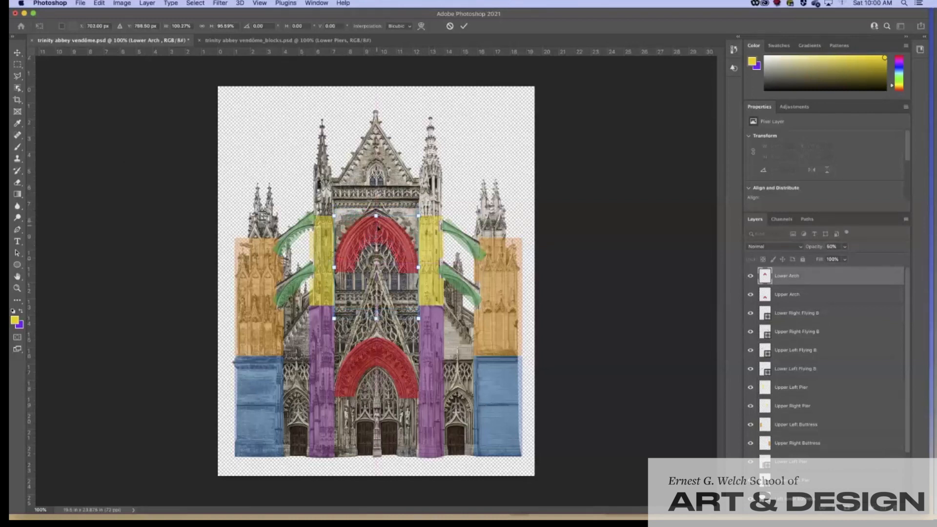
{"action": "left_click_drag", "start_coordinate": [378, 226], "coordinate": [378, 226]}
Step: Draw a pink-filled triangle over the top gable with the Triangle Tool
{"action": "left_click", "coordinate": [16, 265]}
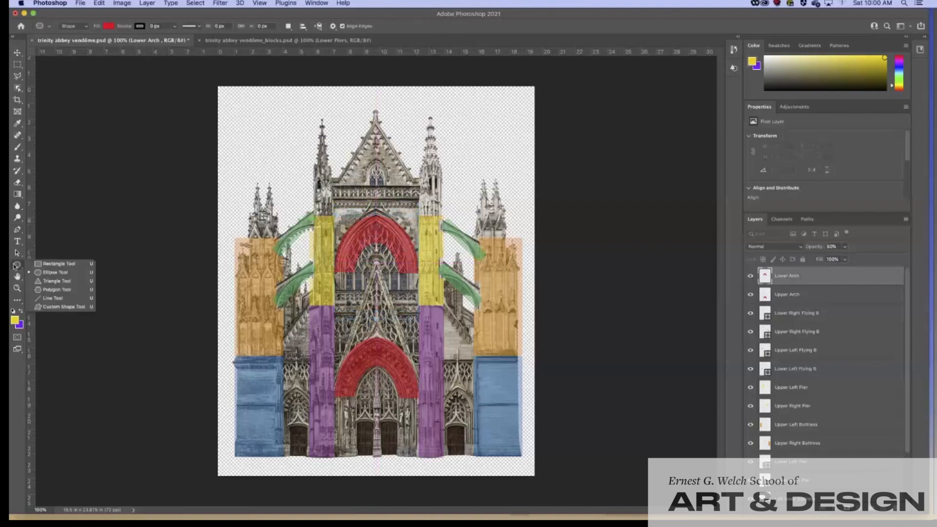
{"action": "left_click", "coordinate": [57, 281]}
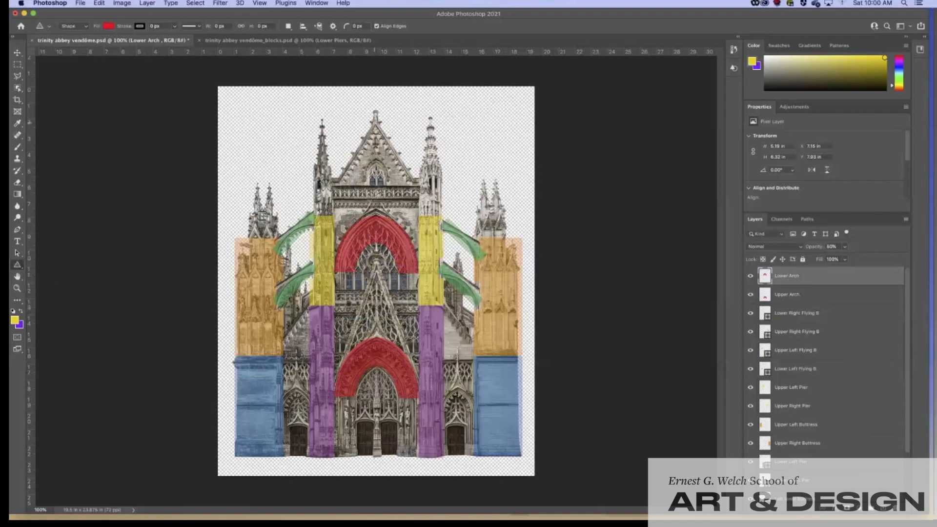
{"action": "left_click", "coordinate": [109, 27]}
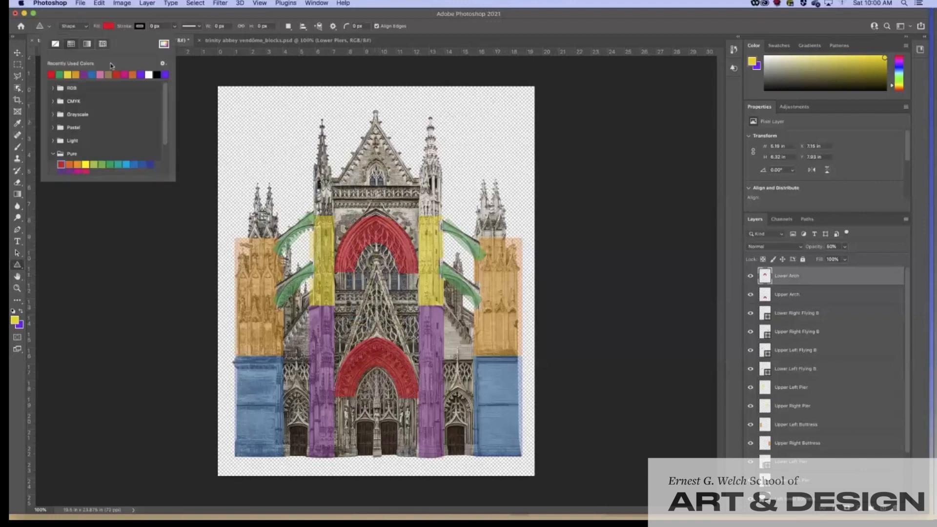
{"action": "left_click", "coordinate": [125, 75]}
{"action": "left_click", "coordinate": [125, 75]}
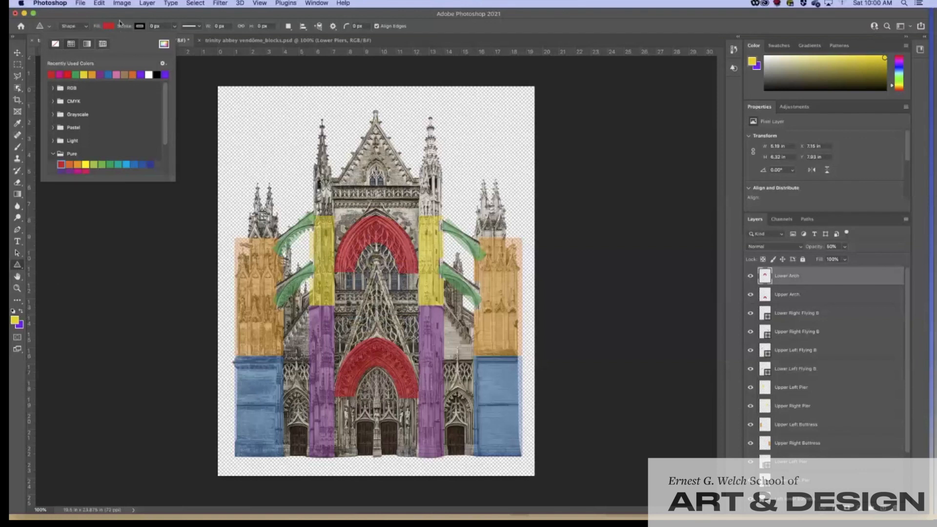
{"action": "left_click", "coordinate": [119, 74]}
{"action": "left_click", "coordinate": [155, 35]}
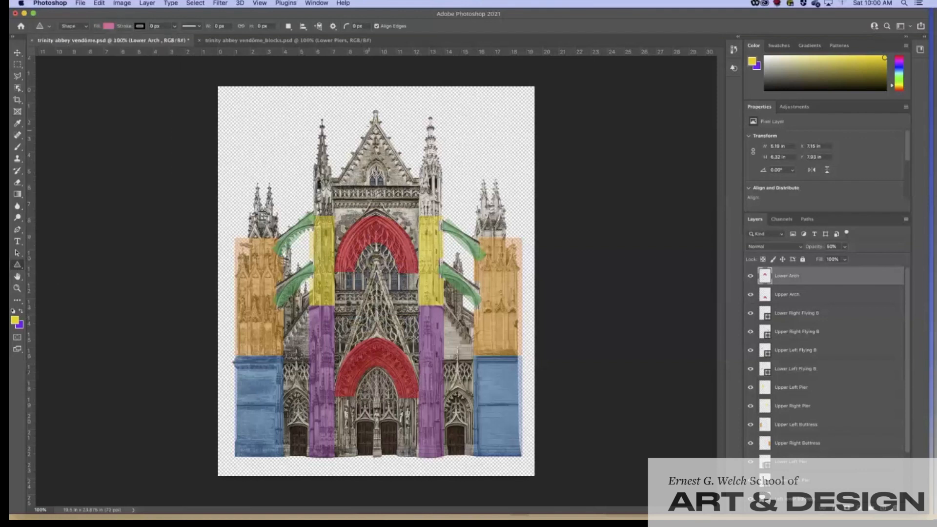
{"action": "mouse_move", "coordinate": [372, 124]}
{"action": "left_mouse_down"}
{"action": "mouse_move", "coordinate": [399, 174]}
{"action": "mouse_move", "coordinate": [481, 206]}
{"action": "mouse_move", "coordinate": [482, 218]}
{"action": "left_mouse_up"}
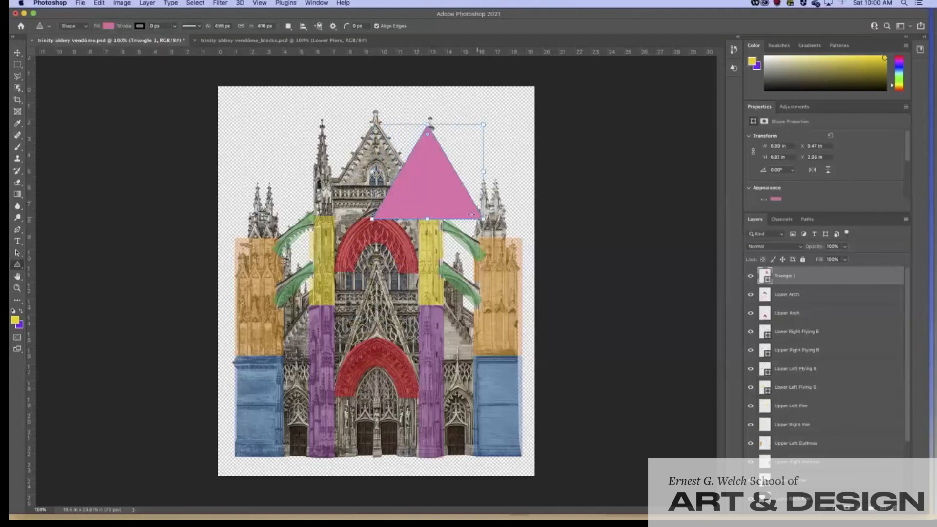
Step: Move and widen the triangle to span the spires, raising its apex to the gable peak
{"action": "left_click", "coordinate": [18, 53]}
{"action": "left_click_drag", "start_coordinate": [440, 196], "coordinate": [381, 189]}
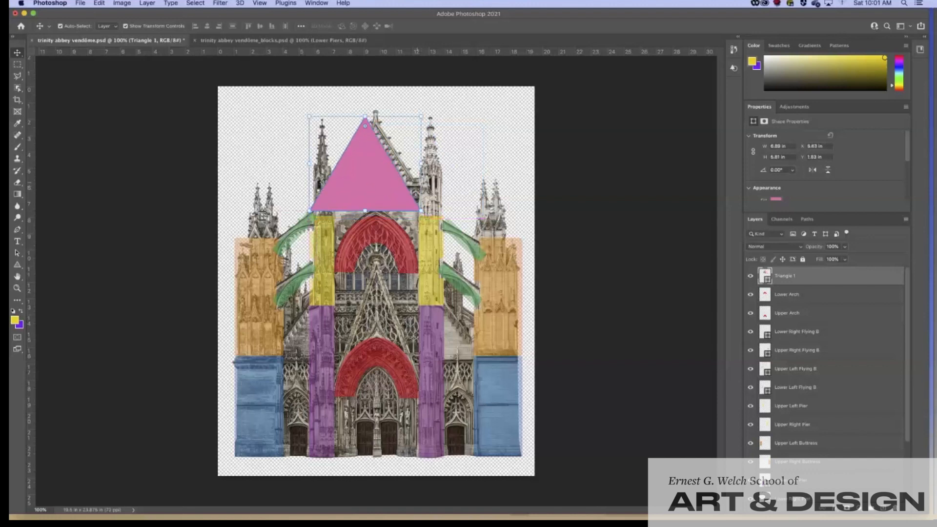
{"action": "left_click_drag", "start_coordinate": [421, 163], "coordinate": [449, 170]}
{"action": "left_click_drag", "start_coordinate": [381, 184], "coordinate": [381, 190]}
{"action": "left_click_drag", "start_coordinate": [376, 120], "coordinate": [376, 110]}
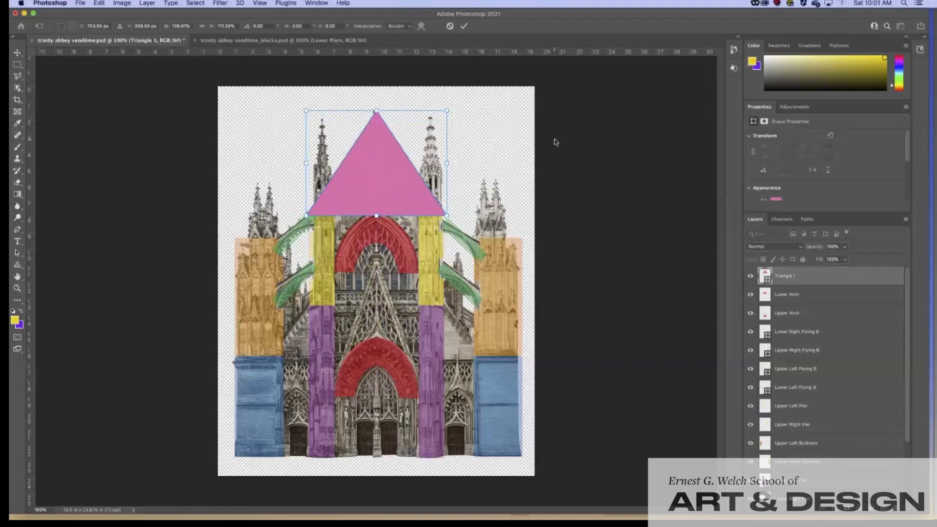
{"action": "key", "text": "Return"}
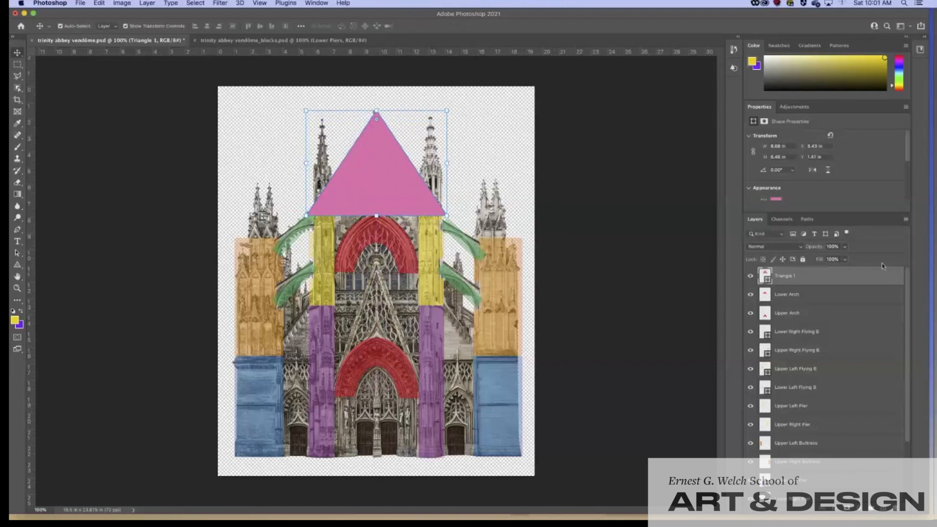
{"action": "left_click", "coordinate": [844, 247]}
Step: Set the pink triangle layer to 51% opacity and rename it from Triangle 1 to Roof
{"action": "left_click_drag", "start_coordinate": [848, 260], "coordinate": [819, 260]}
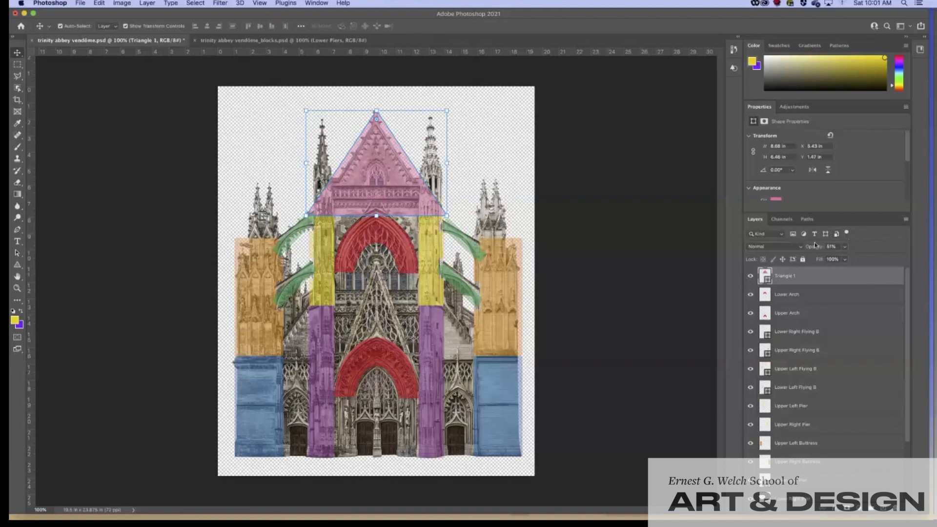
{"action": "double_click", "coordinate": [787, 275]}
{"action": "type", "text": "Li"}
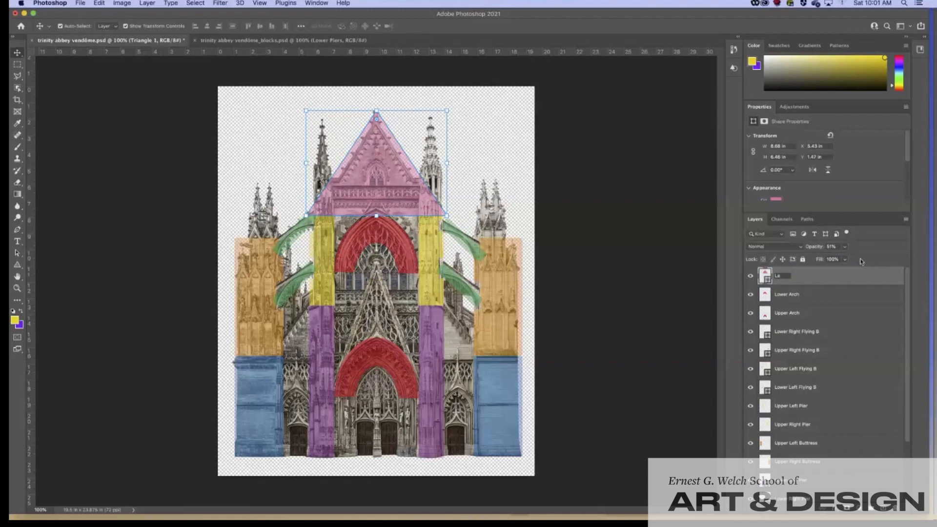
{"action": "type", "text": "Roof"}
{"action": "key", "text": "Return"}
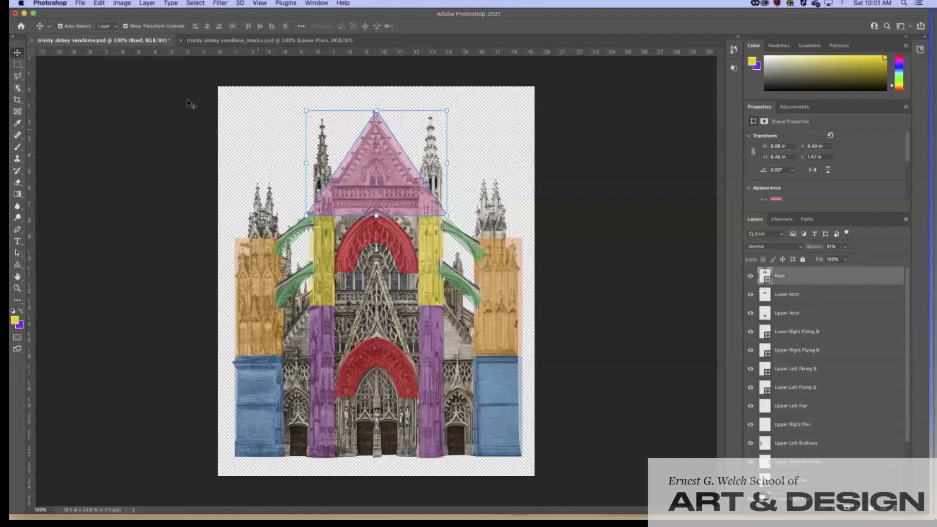
{"action": "left_click", "coordinate": [17, 63]}
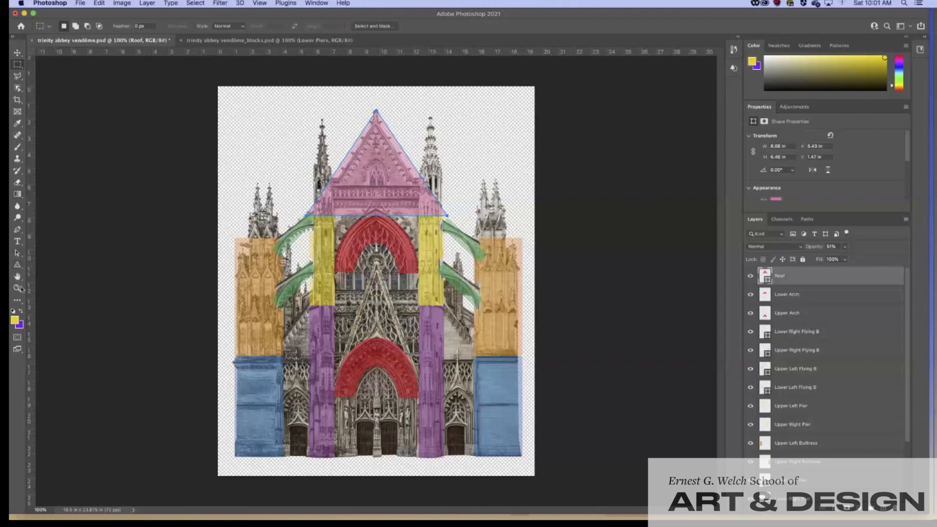
Step: Switch to the Custom Shape Tool and browse its shape library
{"action": "left_click", "coordinate": [20, 268]}
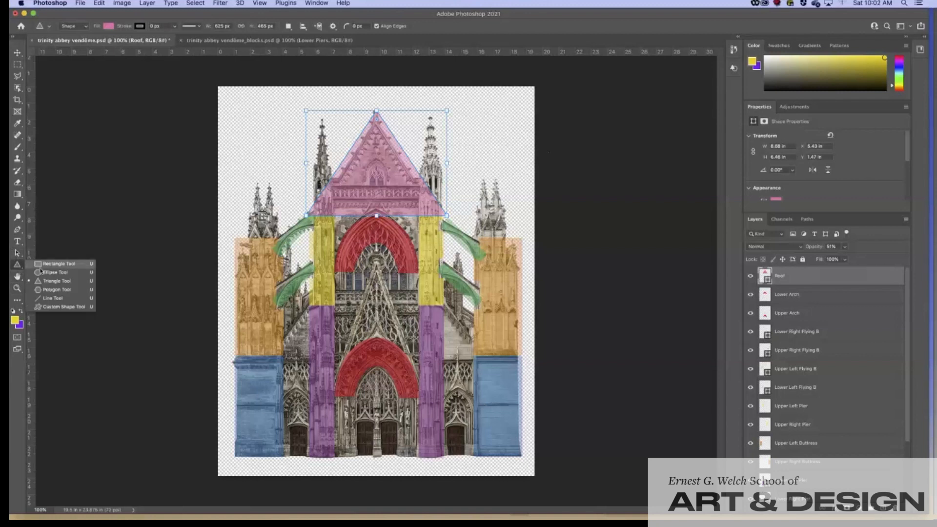
{"action": "left_click", "coordinate": [54, 308]}
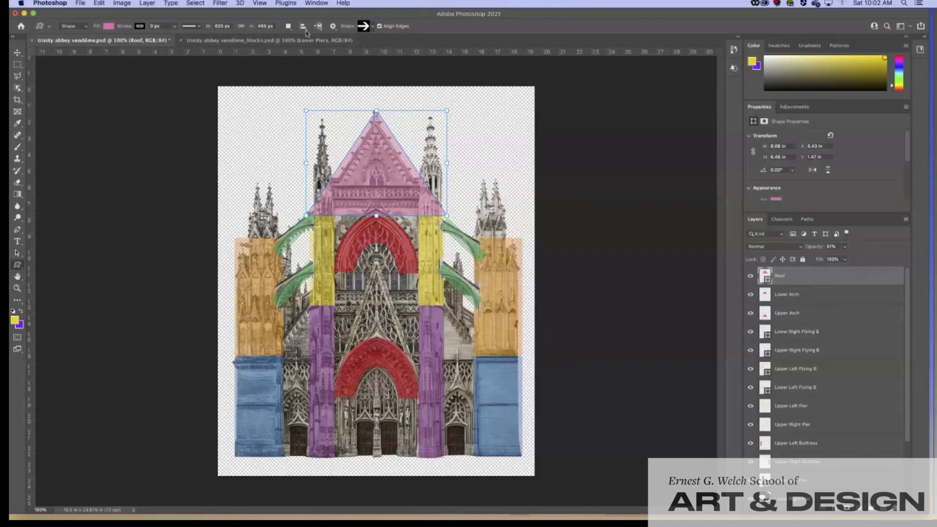
{"action": "left_click", "coordinate": [373, 28]}
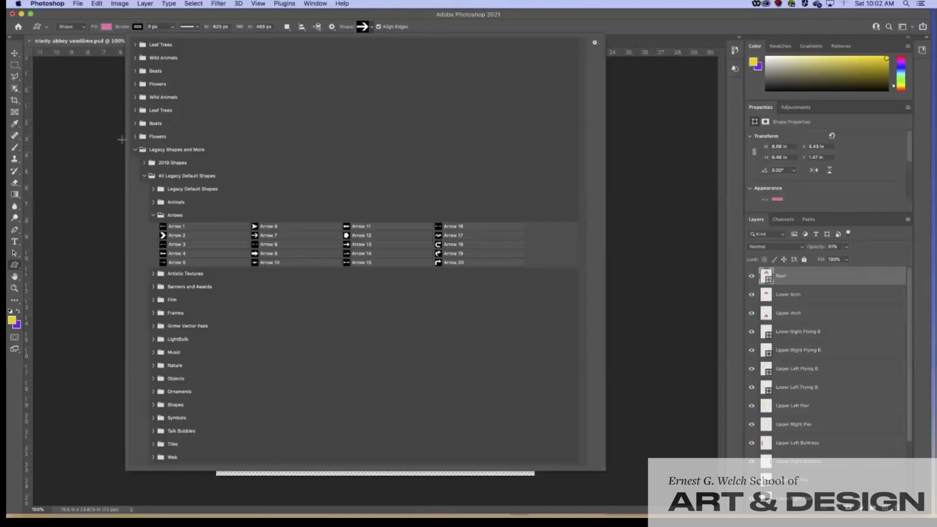
{"action": "left_click", "coordinate": [135, 149]}
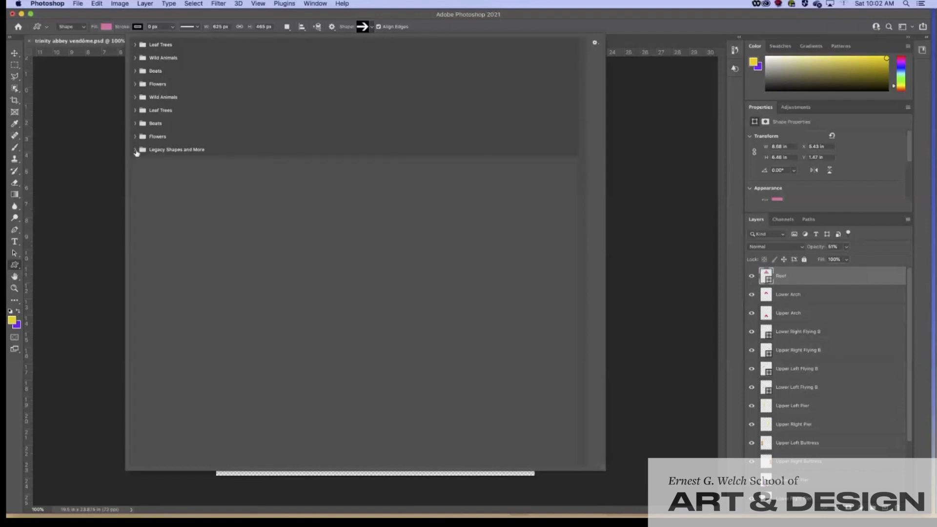
{"action": "left_click", "coordinate": [333, 29]}
{"action": "left_click", "coordinate": [334, 29]}
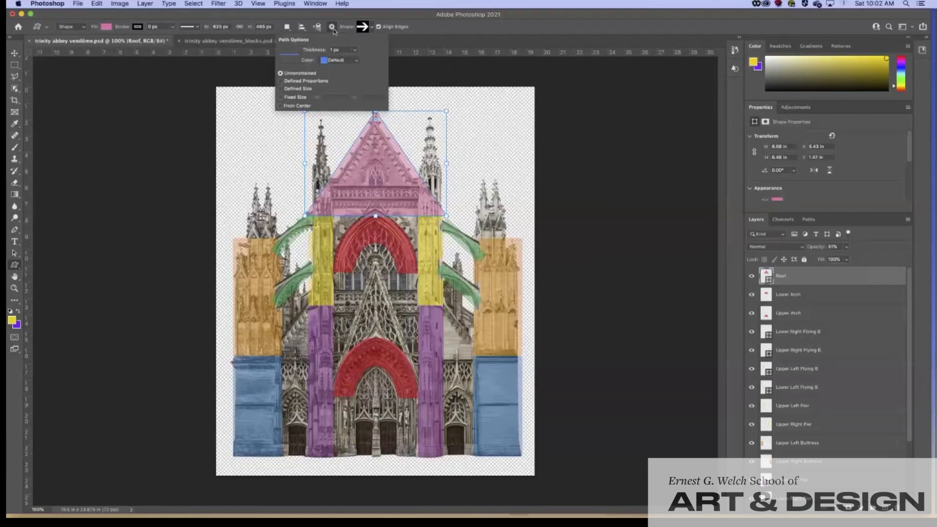
{"action": "left_click", "coordinate": [418, 12]}
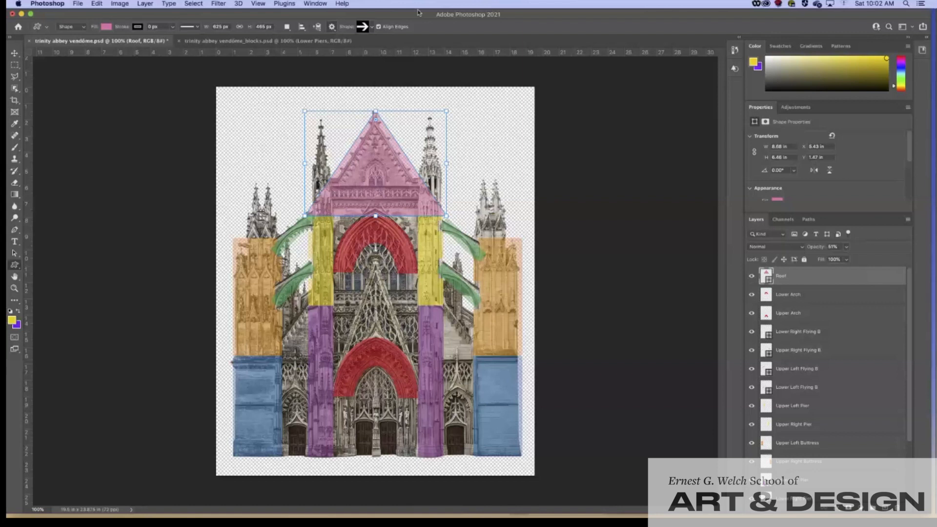
Step: Choose Arrow 7 from the Legacy Shapes and More arrows in the shape picker
{"action": "left_click", "coordinate": [372, 28]}
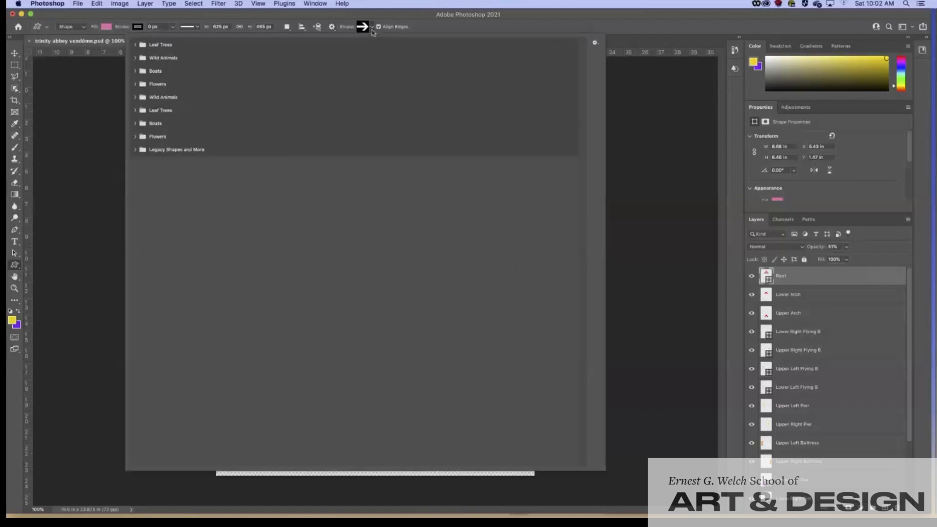
{"action": "left_click", "coordinate": [594, 42]}
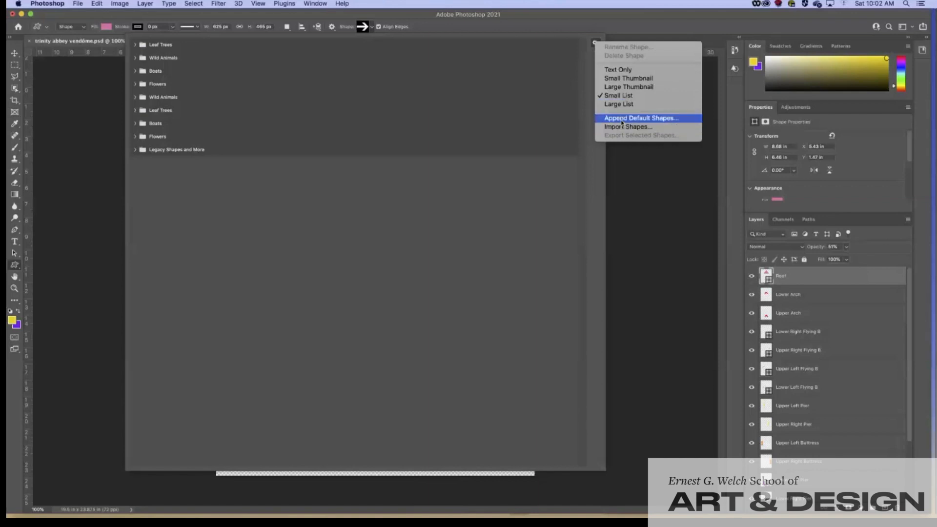
{"action": "left_click", "coordinate": [616, 95]}
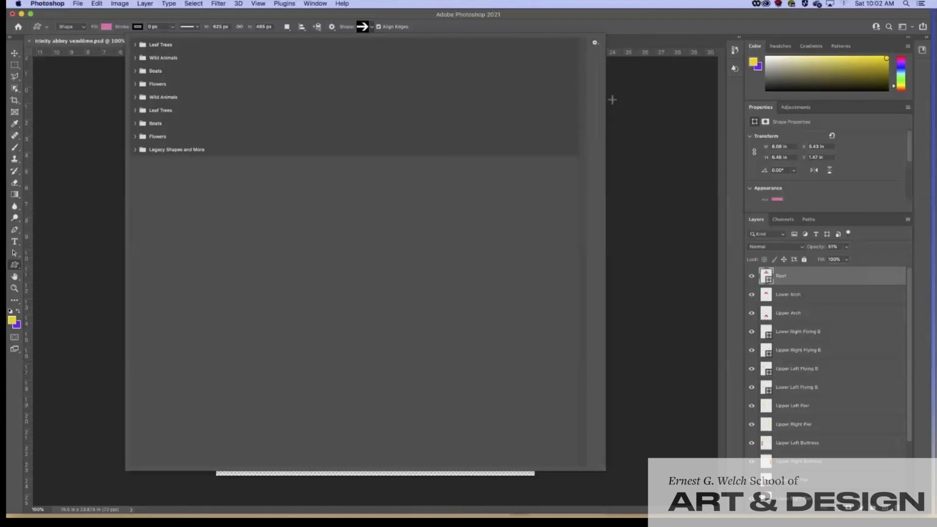
{"action": "left_click", "coordinate": [135, 150]}
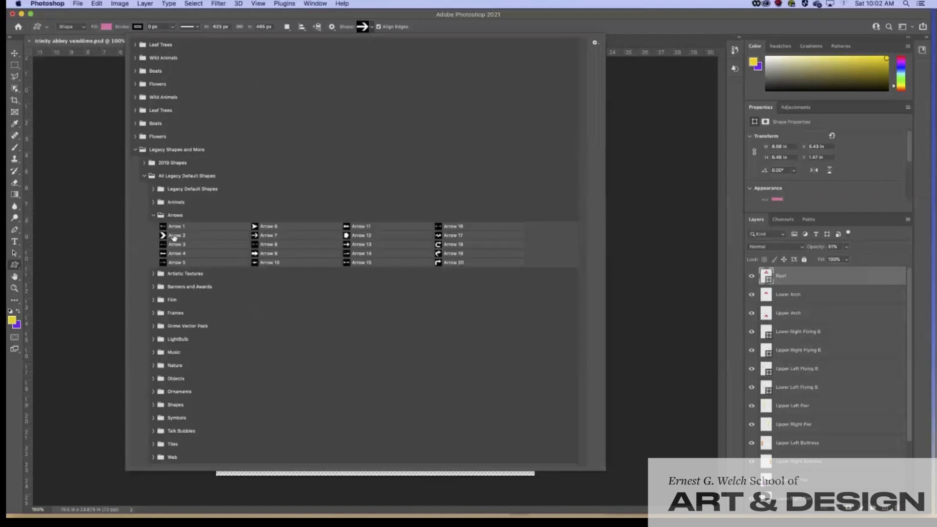
{"action": "left_click", "coordinate": [260, 236]}
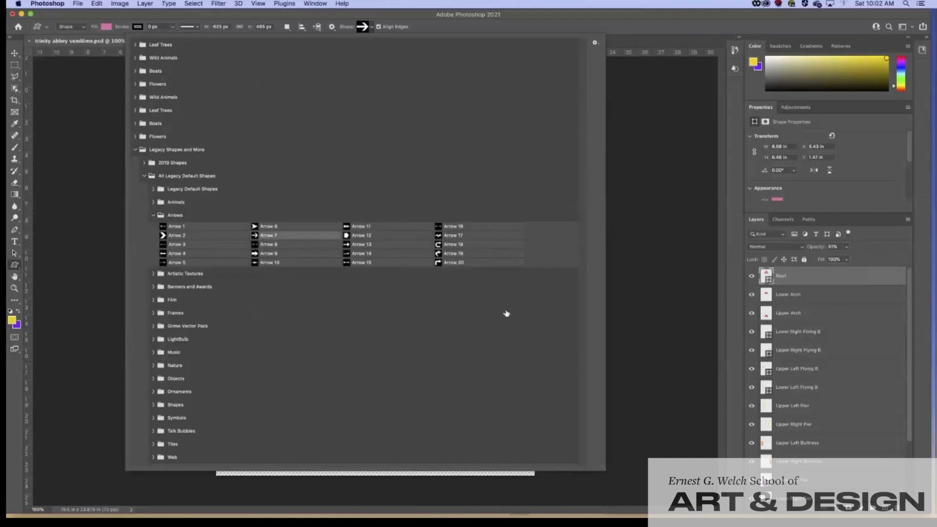
{"action": "left_click", "coordinate": [303, 18]}
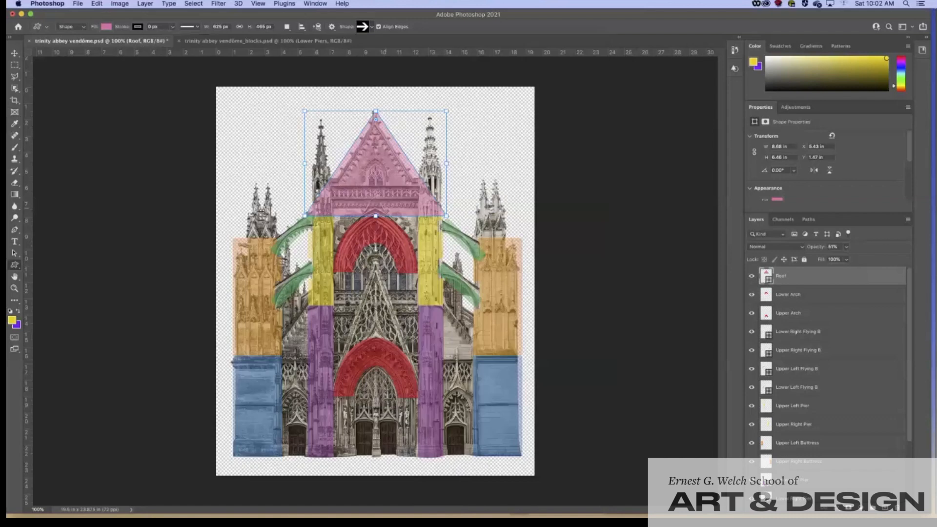
Step: Add a new empty layer above Roof and name it Arrow
{"action": "left_click", "coordinate": [884, 508]}
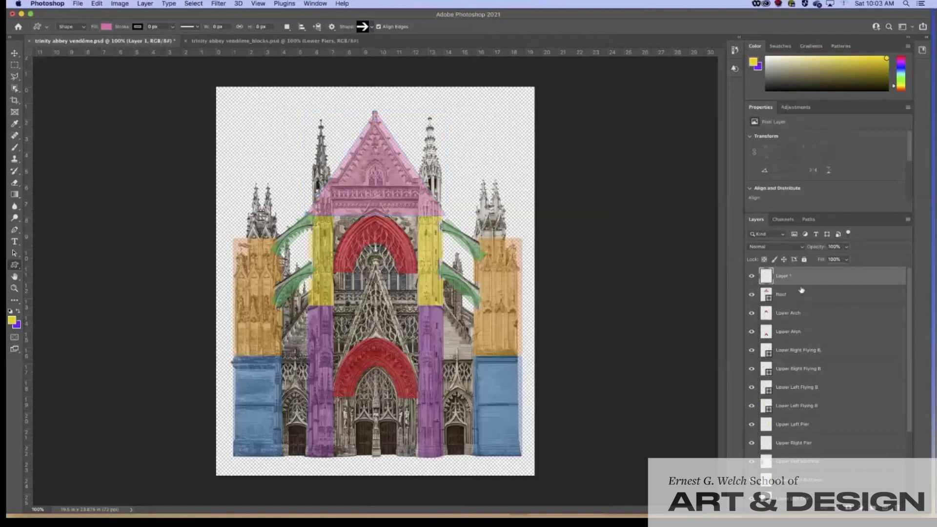
{"action": "double_click", "coordinate": [787, 277]}
{"action": "type", "text": "Arrow"}
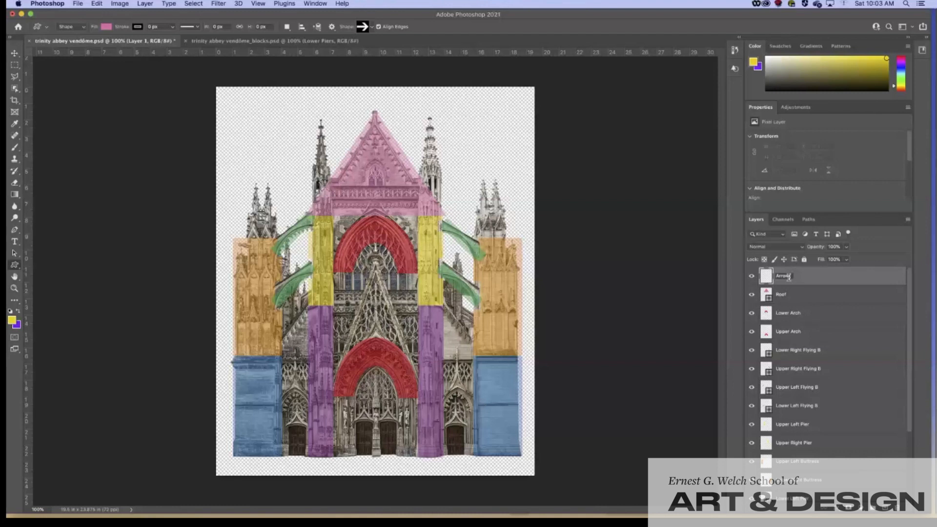
{"action": "key", "text": "Return"}
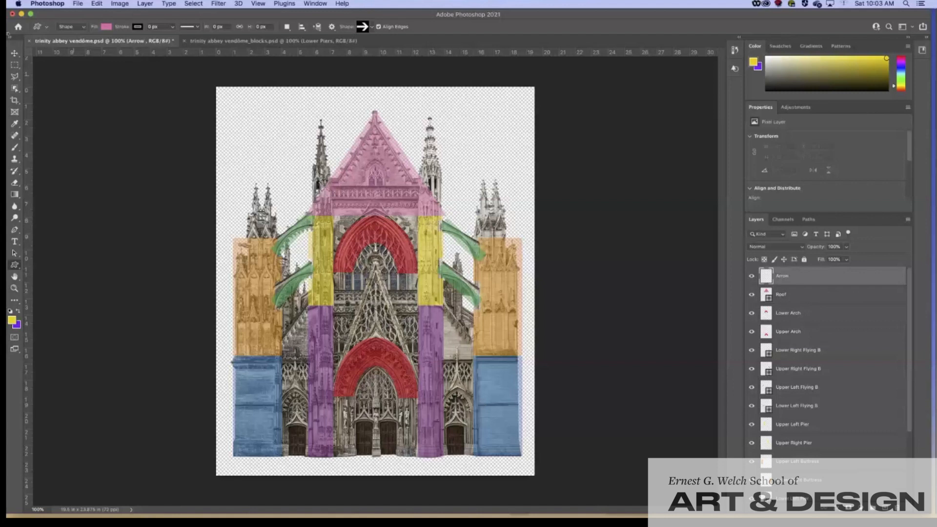
Step: Draw a black-filled arrow over the upper red arch, rotated about 36.6° down-right and slightly enlarged
{"action": "left_click", "coordinate": [105, 27]}
{"action": "left_click", "coordinate": [155, 74]}
{"action": "key", "text": "Return"}
{"action": "left_click_drag", "start_coordinate": [380, 227], "coordinate": [402, 246]}
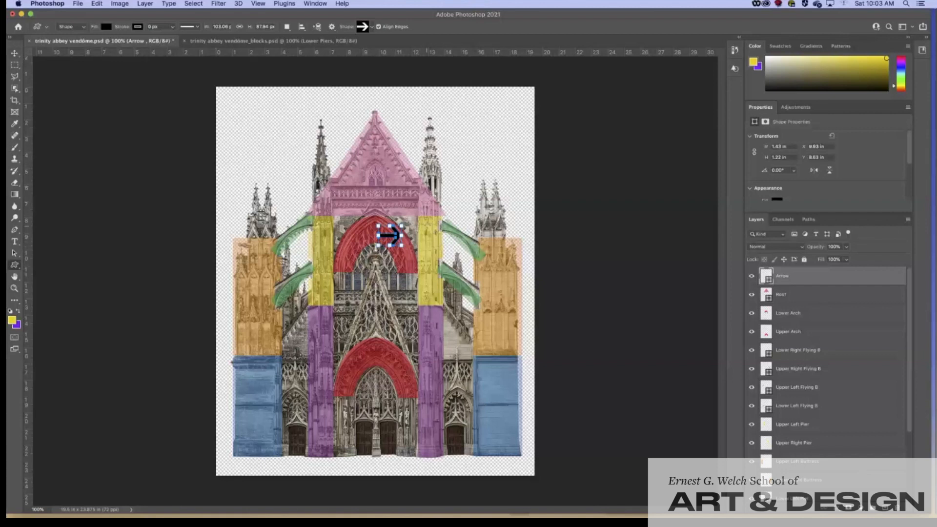
{"action": "left_click_drag", "start_coordinate": [406, 221], "coordinate": [416, 232]}
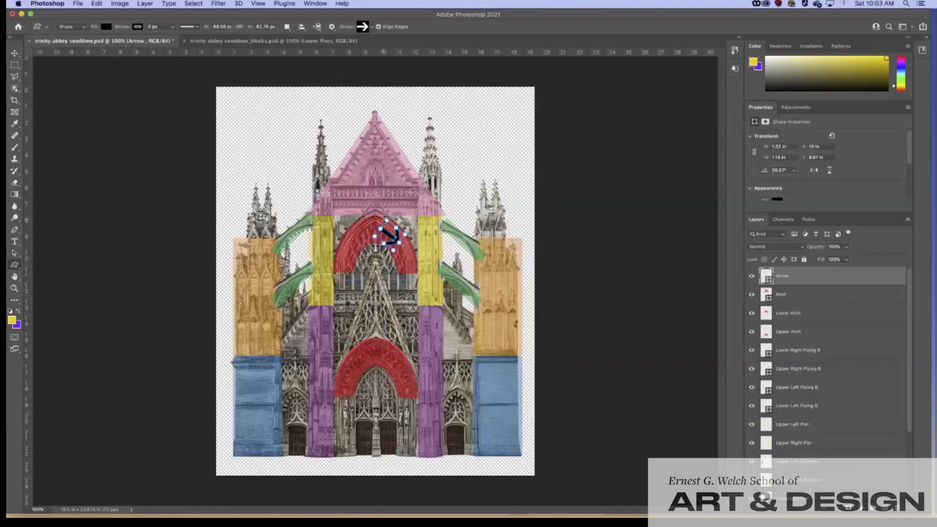
{"action": "left_click_drag", "start_coordinate": [386, 221], "coordinate": [387, 218]}
Step: Duplicate the Arrow layer and name the copy Arrow Arch
{"action": "left_click", "coordinate": [854, 297]}
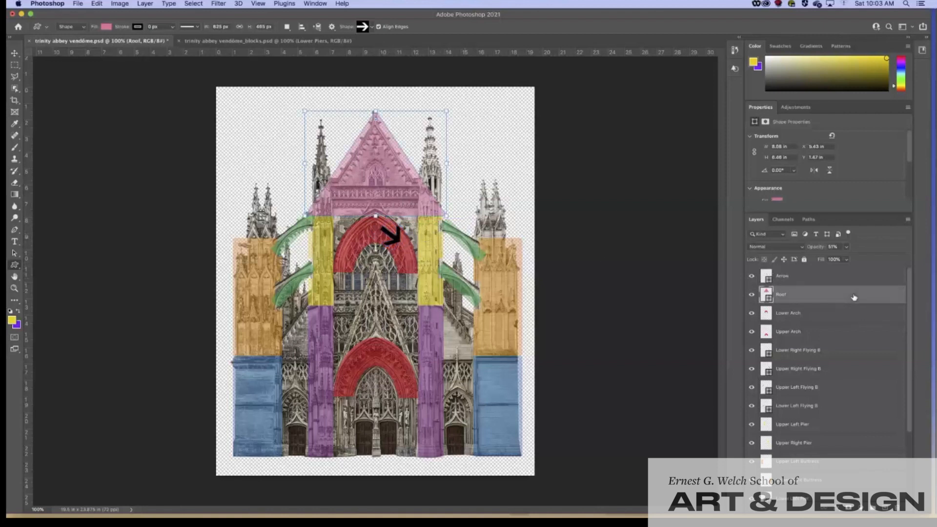
{"action": "right_click", "coordinate": [823, 279]}
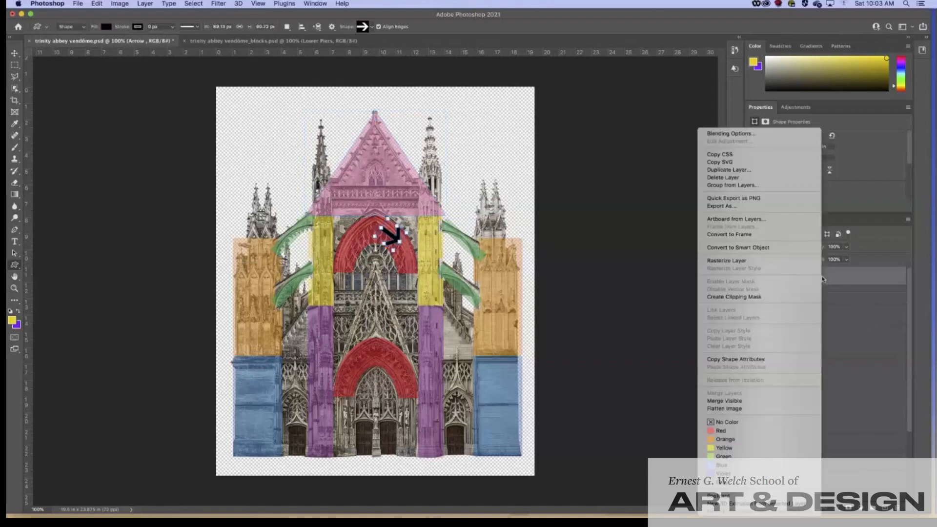
{"action": "left_click", "coordinate": [737, 169]}
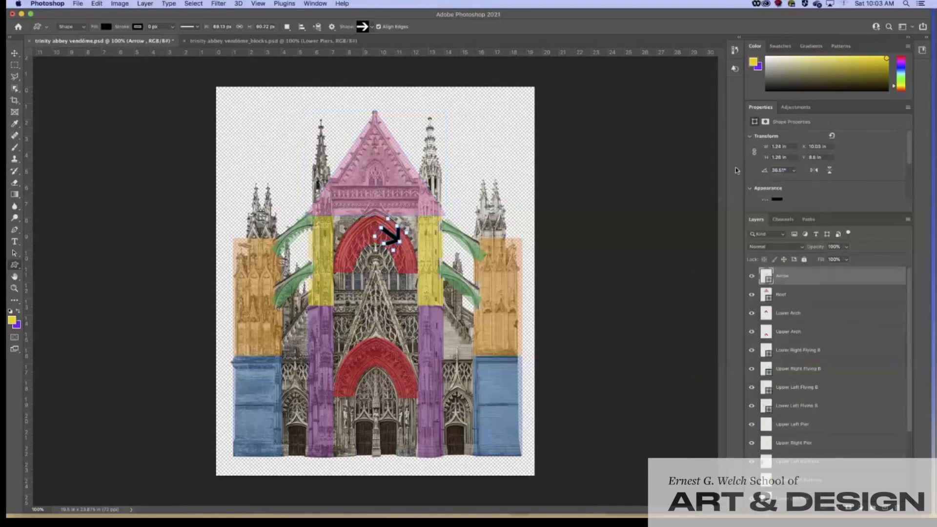
{"action": "double_click", "coordinate": [432, 242]}
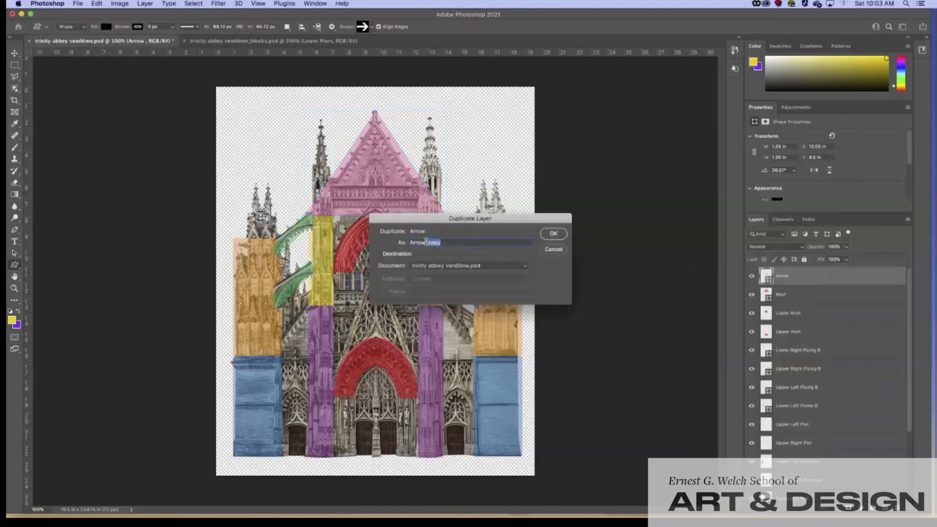
{"action": "key", "text": "BackSpace"}
{"action": "type", "text": "Arch"}
{"action": "key", "text": "Return"}
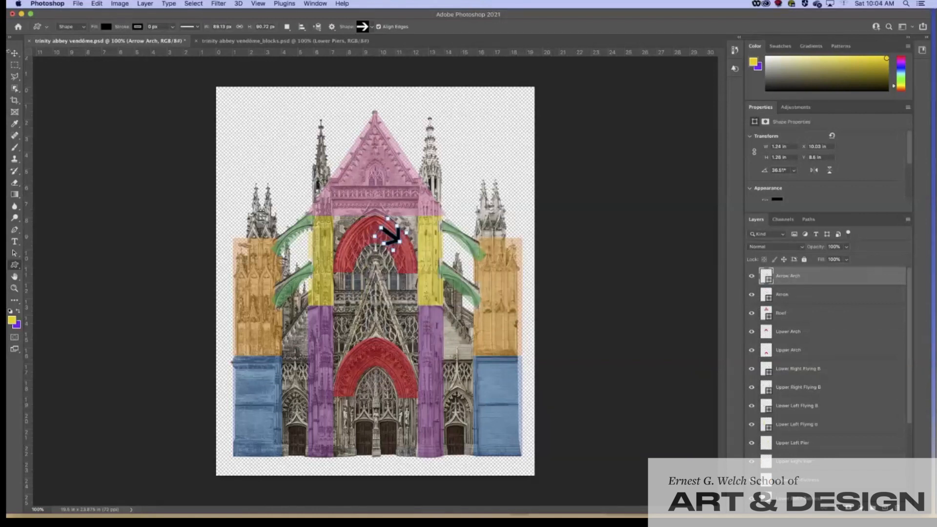
Step: Move the copied arrow to the upper arch's left side, pointing down-left, and resize it slightly
{"action": "left_click", "coordinate": [14, 54]}
{"action": "left_click", "coordinate": [389, 243]}
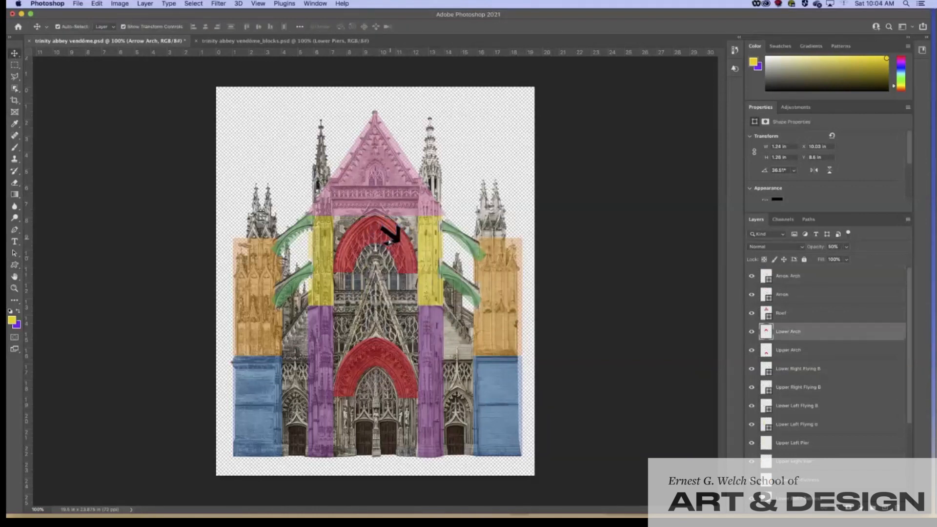
{"action": "left_click_drag", "start_coordinate": [389, 242], "coordinate": [388, 242]}
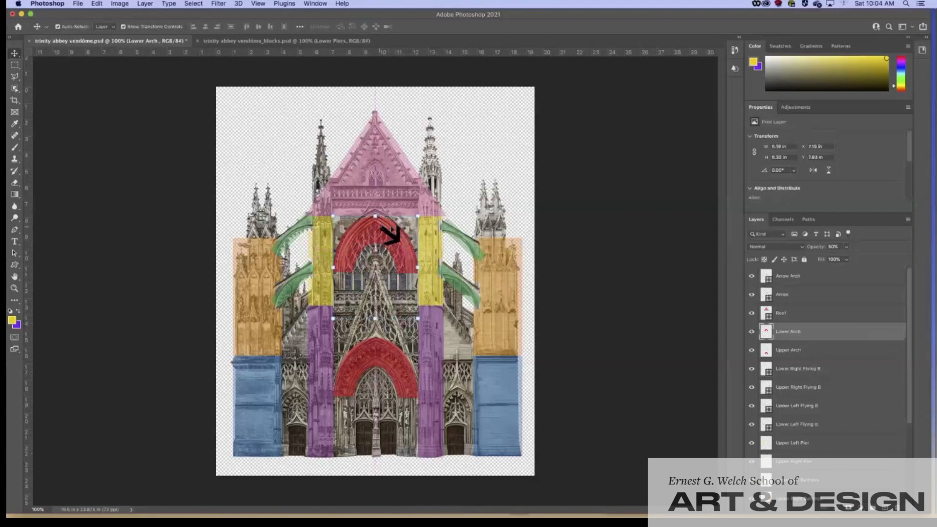
{"action": "left_click", "coordinate": [390, 234]}
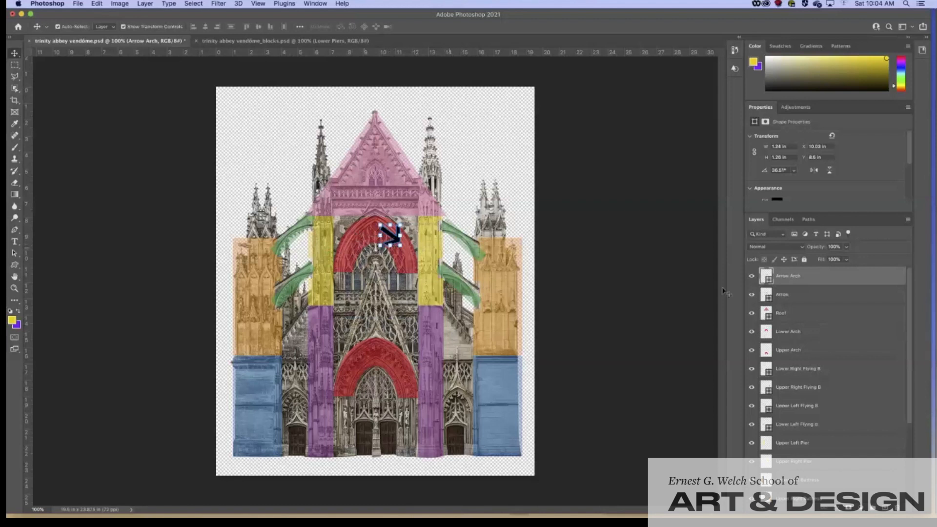
{"action": "left_click_drag", "start_coordinate": [391, 235], "coordinate": [376, 218]}
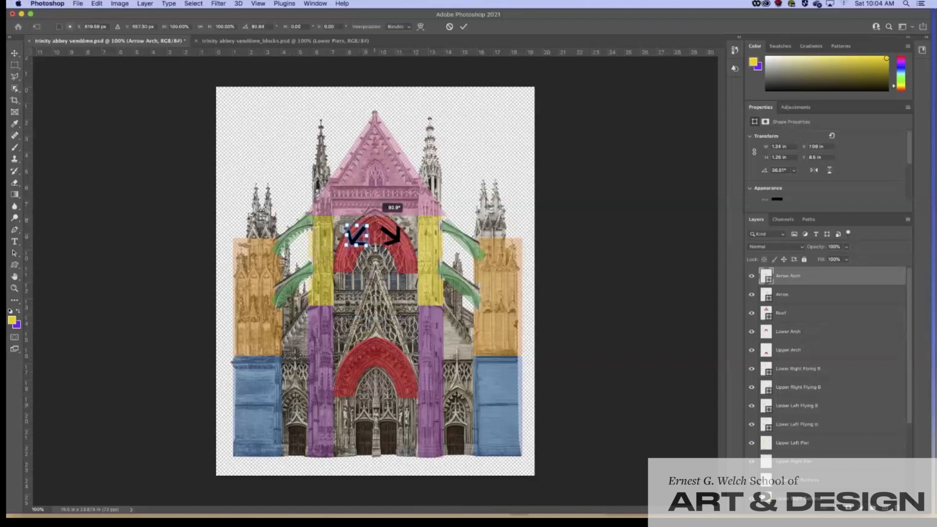
{"action": "left_click_drag", "start_coordinate": [356, 244], "coordinate": [358, 238]}
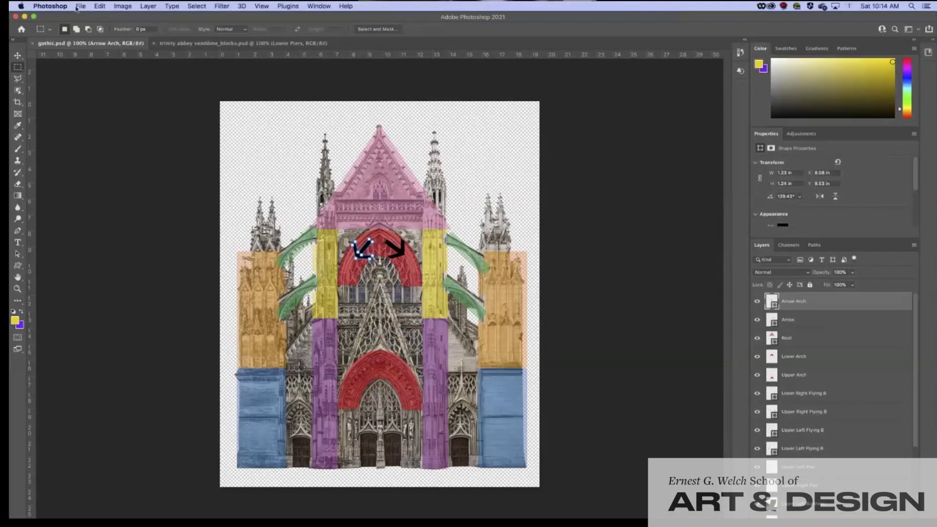
{"action": "left_click", "coordinate": [78, 6]}
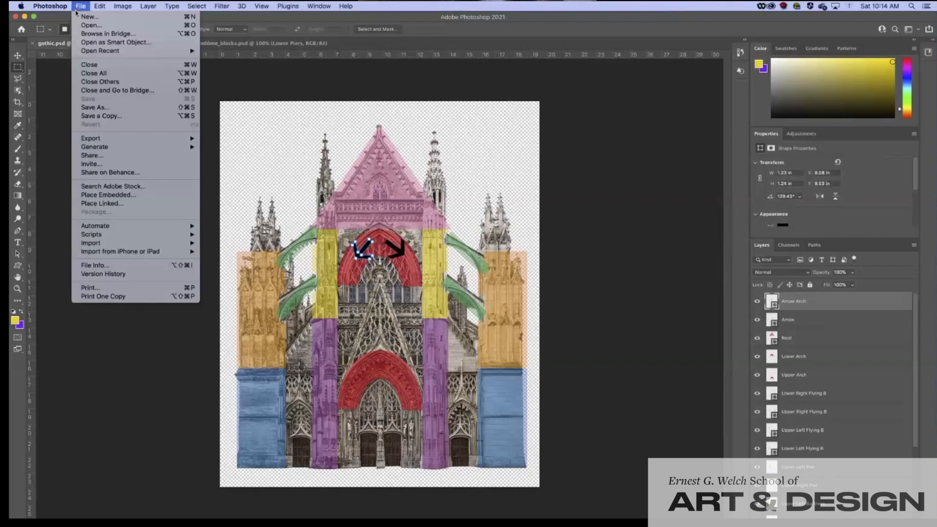
Step: Save the document as gothic.psd in Photoshop format in the photoshop files folder
{"action": "left_click", "coordinate": [96, 107]}
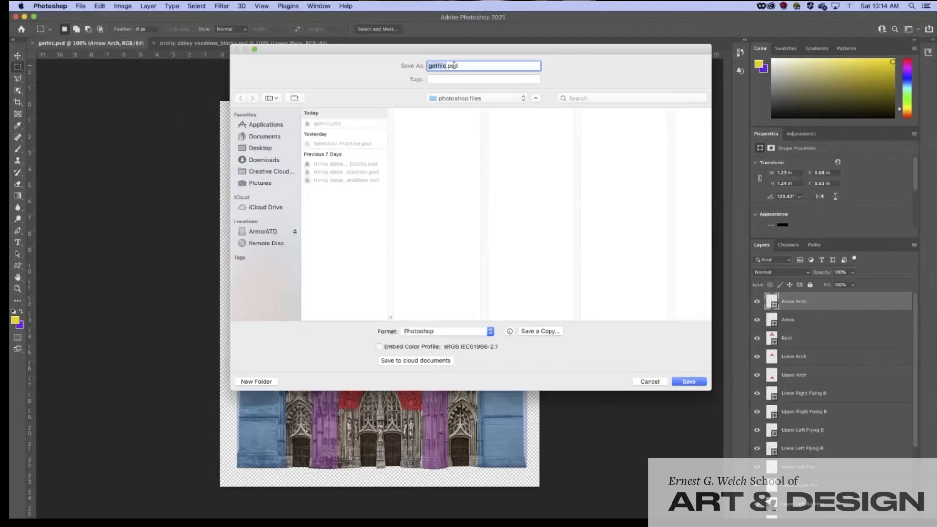
{"action": "left_click_drag", "start_coordinate": [390, 318], "coordinate": [504, 317]}
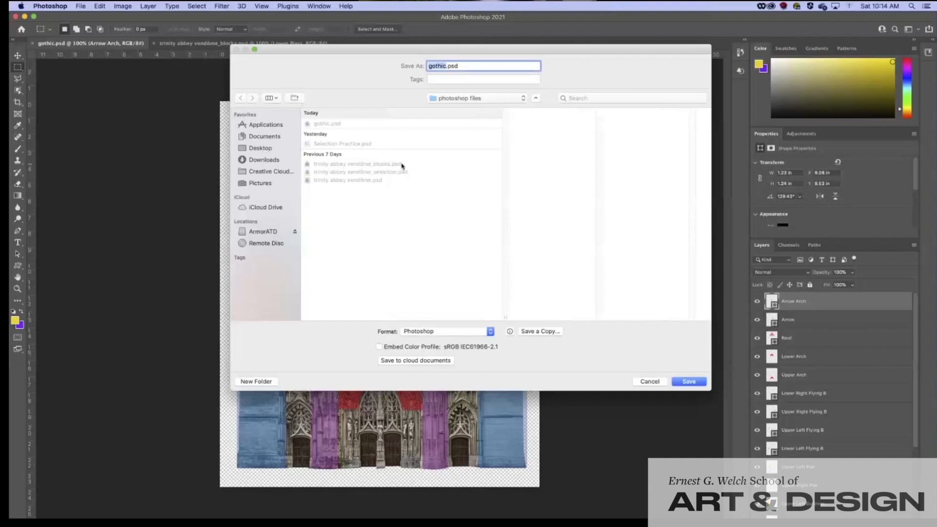
{"action": "left_click", "coordinate": [456, 336]}
{"action": "left_click", "coordinate": [454, 331]}
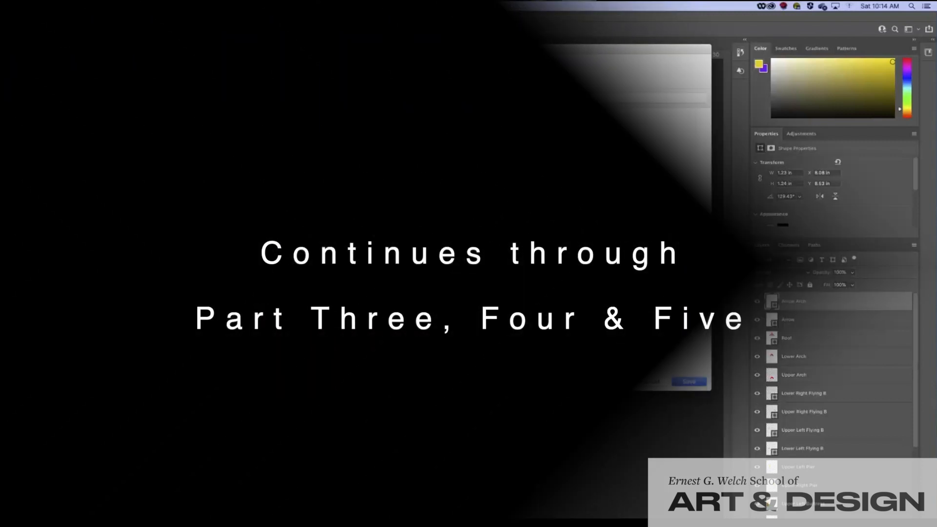